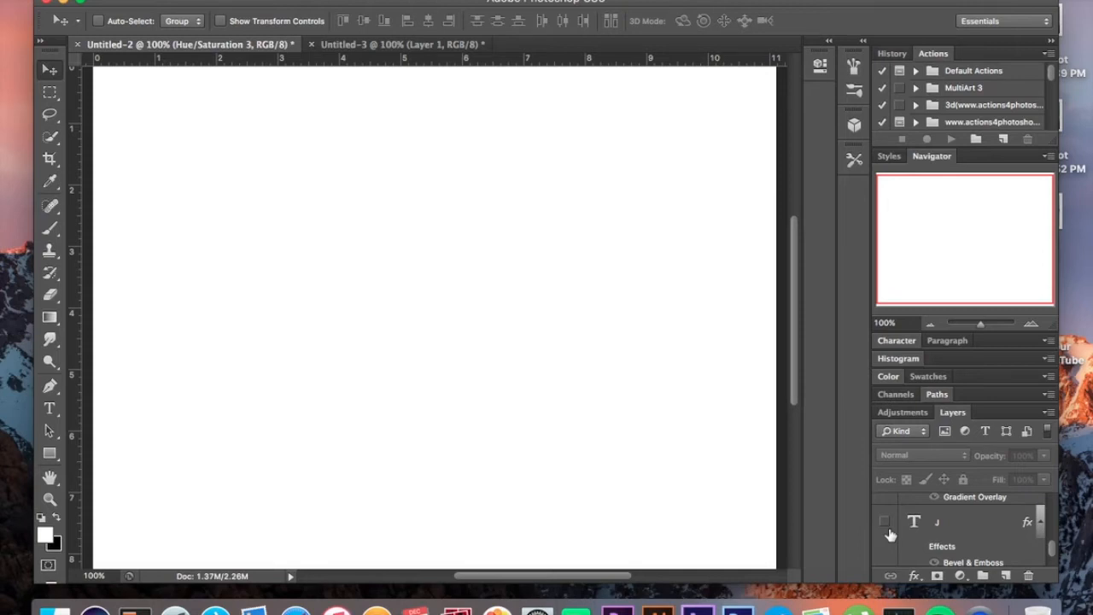
- Show the J text layer and examine its Bevel & Emboss and Texture settings, including the pattern presets and available pattern libraries
{"action": "left_click", "coordinate": [884, 523]}
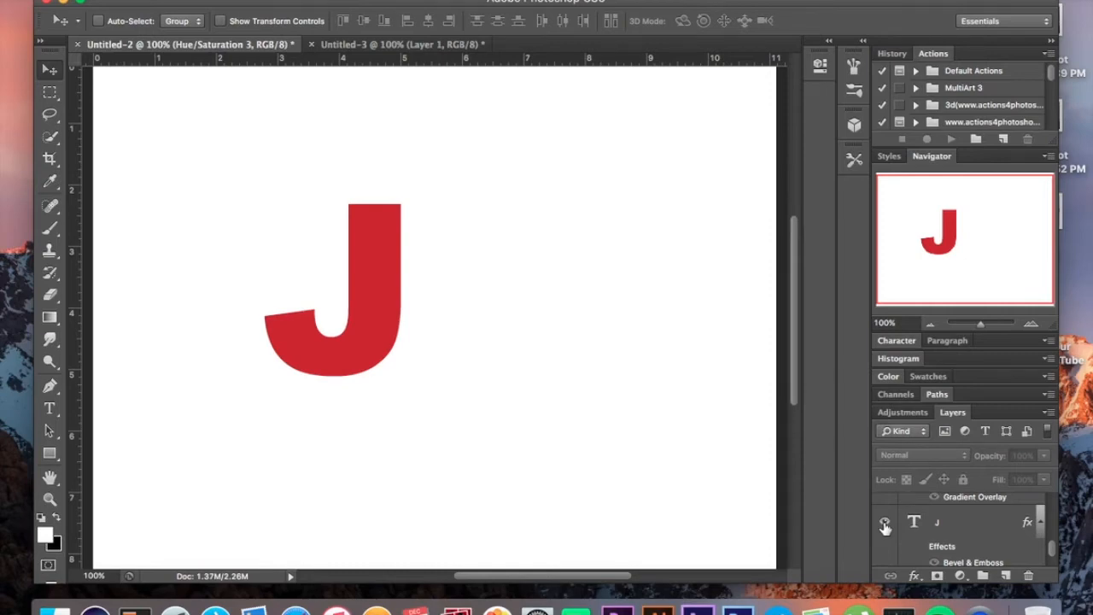
{"action": "double_click", "coordinate": [986, 531]}
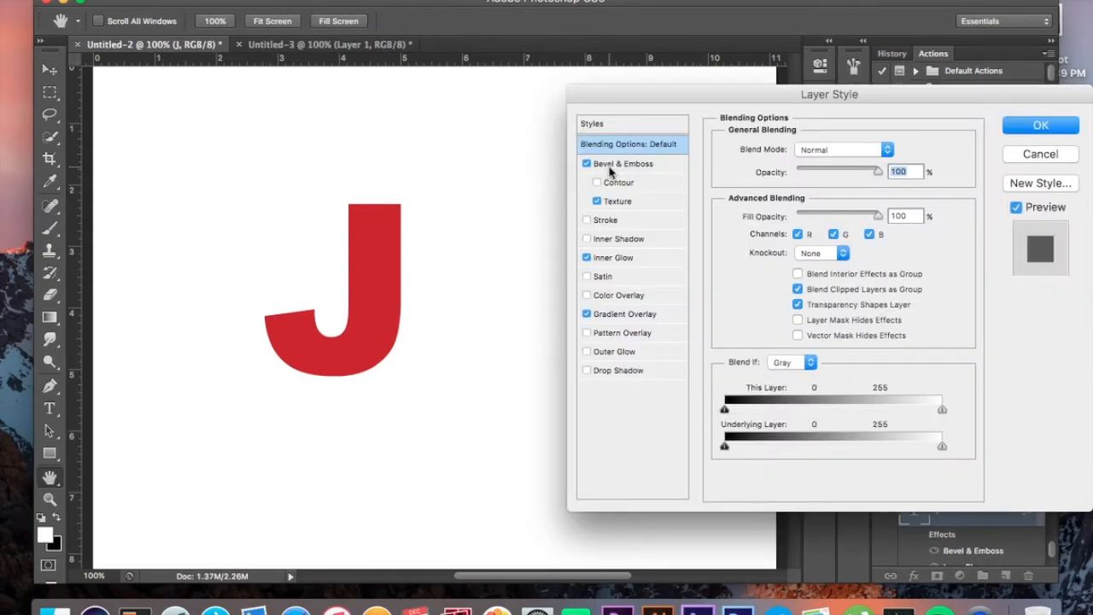
{"action": "left_click", "coordinate": [609, 170]}
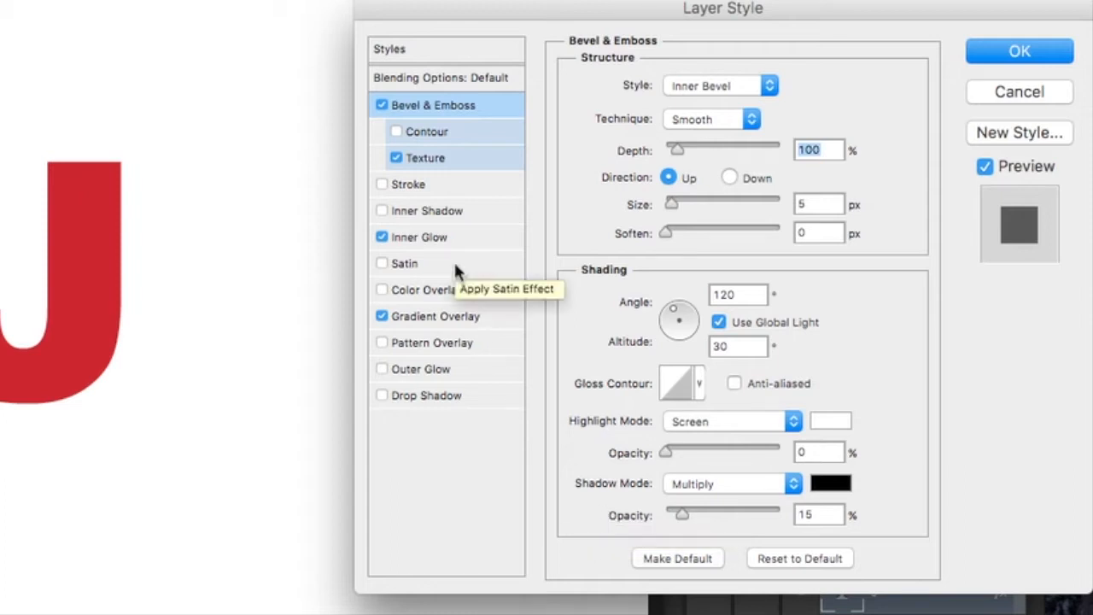
{"action": "left_click", "coordinate": [453, 169]}
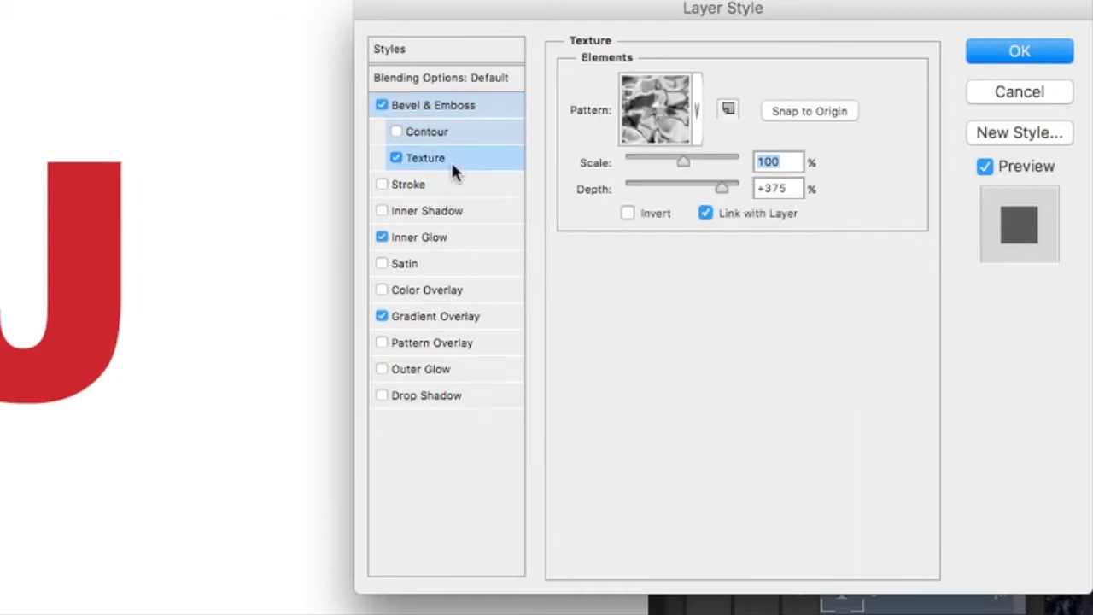
{"action": "left_click", "coordinate": [656, 120]}
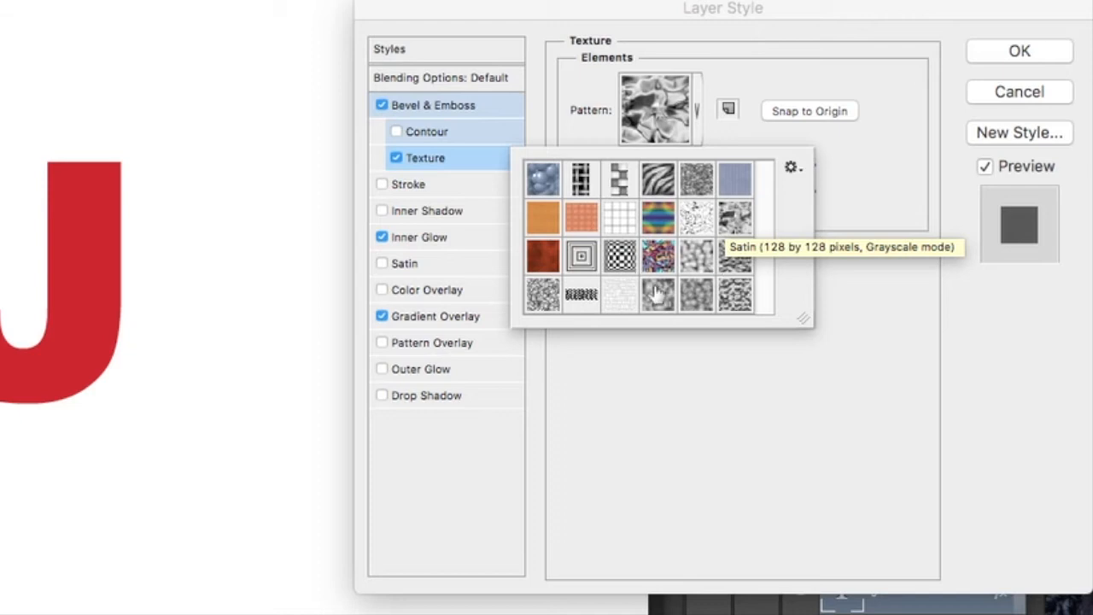
{"action": "left_click", "coordinate": [792, 171]}
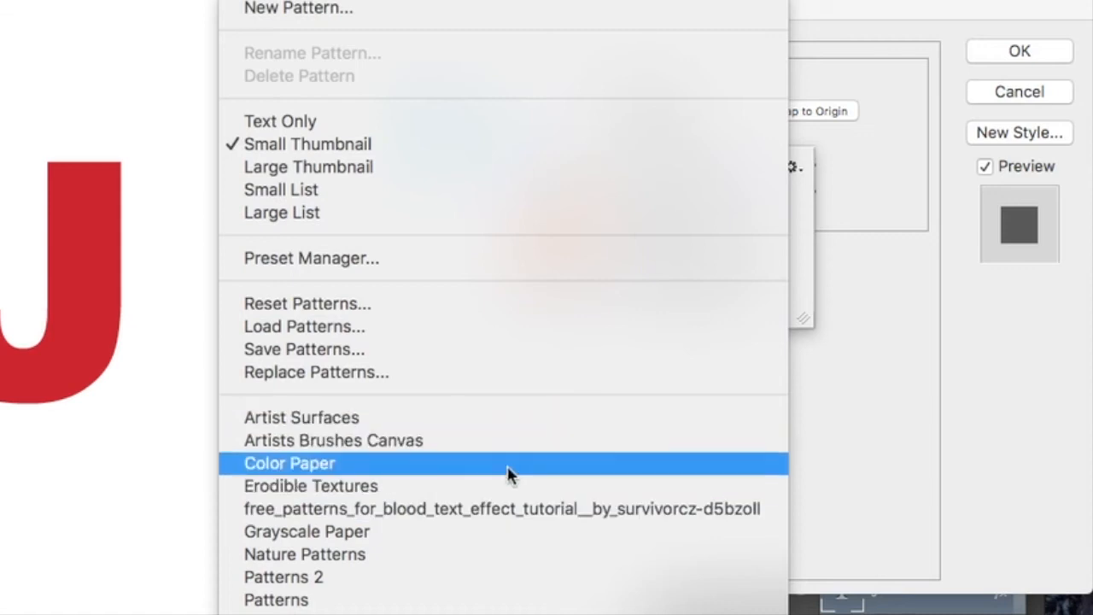
{"action": "left_click", "coordinate": [868, 467]}
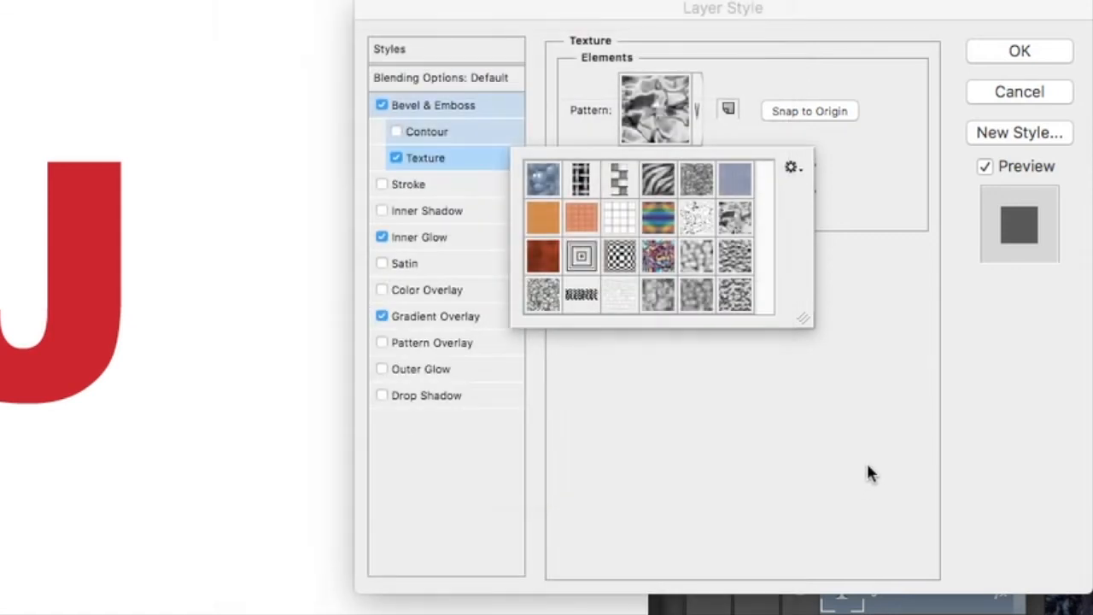
{"action": "left_click", "coordinate": [697, 117]}
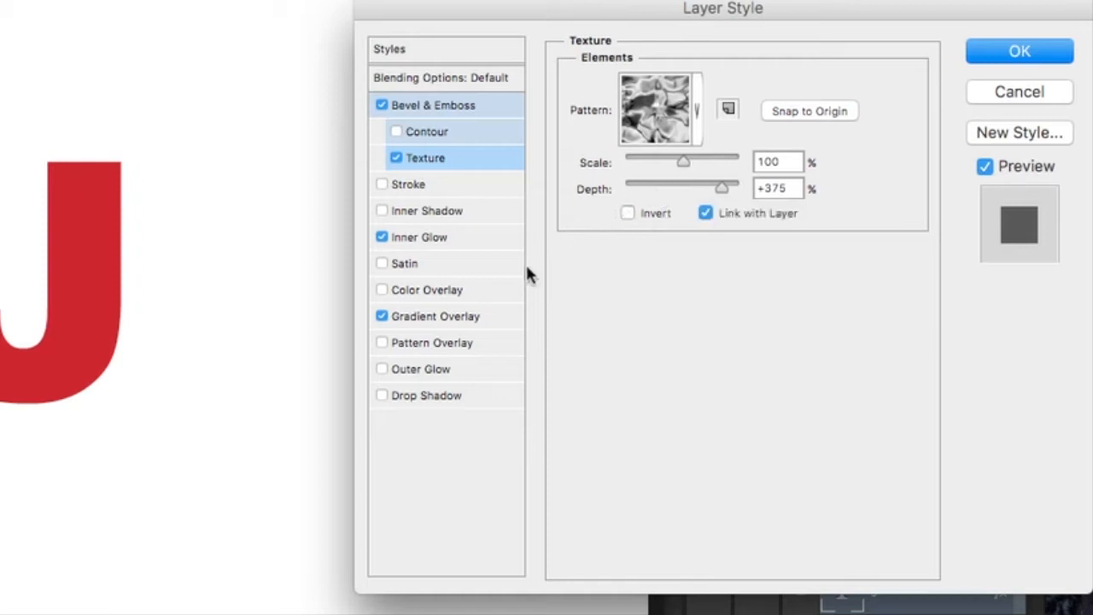
- Examine the J layer's Inner Glow and Gradient Overlay settings, including the gradient preset in use
{"action": "left_click", "coordinate": [493, 238]}
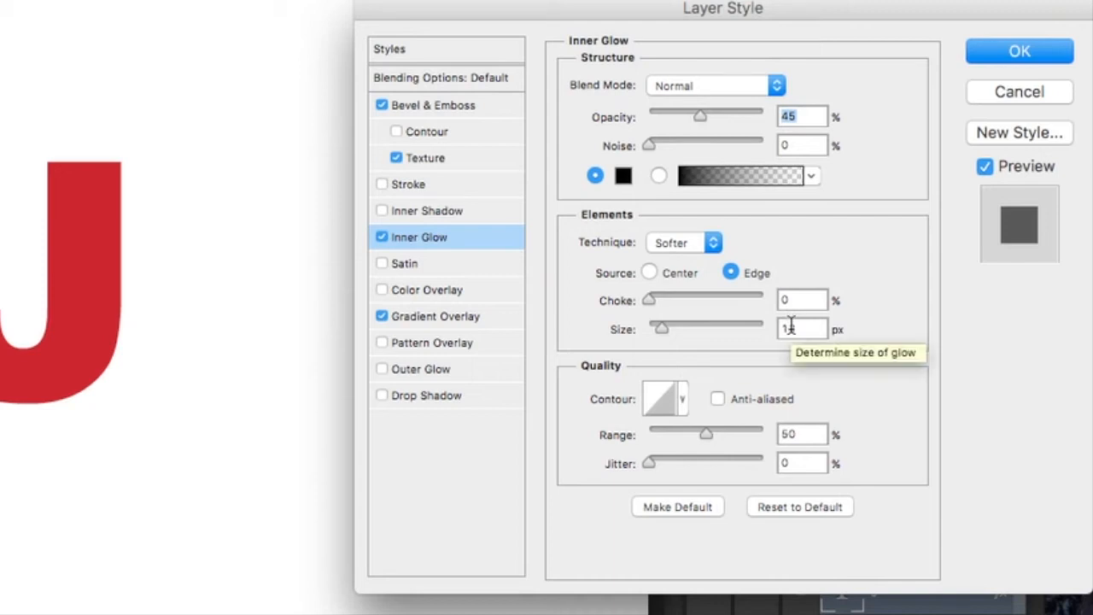
{"action": "left_click", "coordinate": [489, 316]}
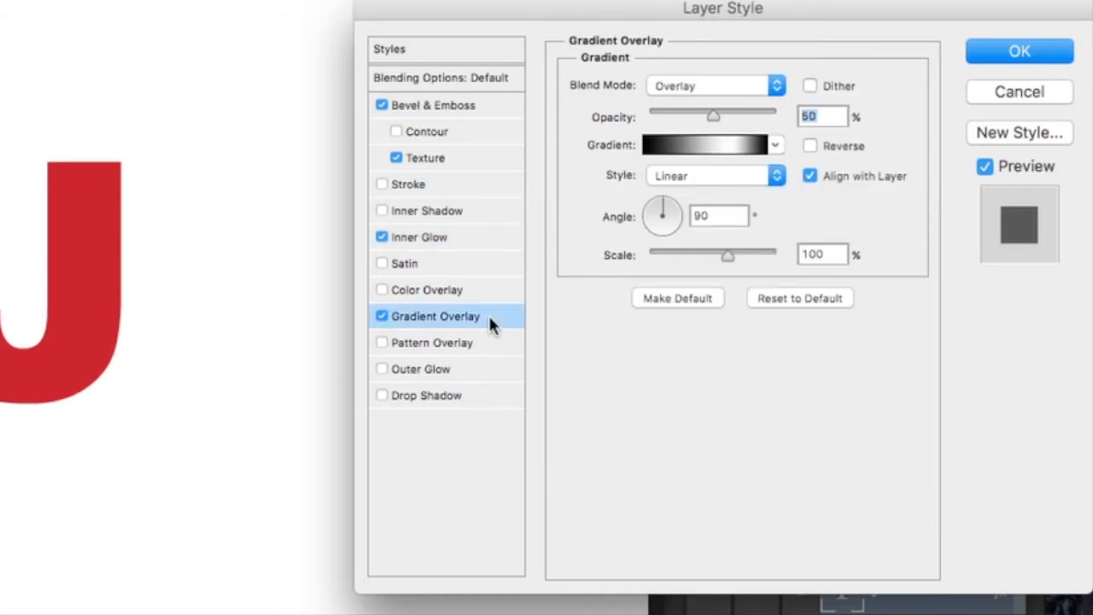
{"action": "left_click", "coordinate": [715, 150]}
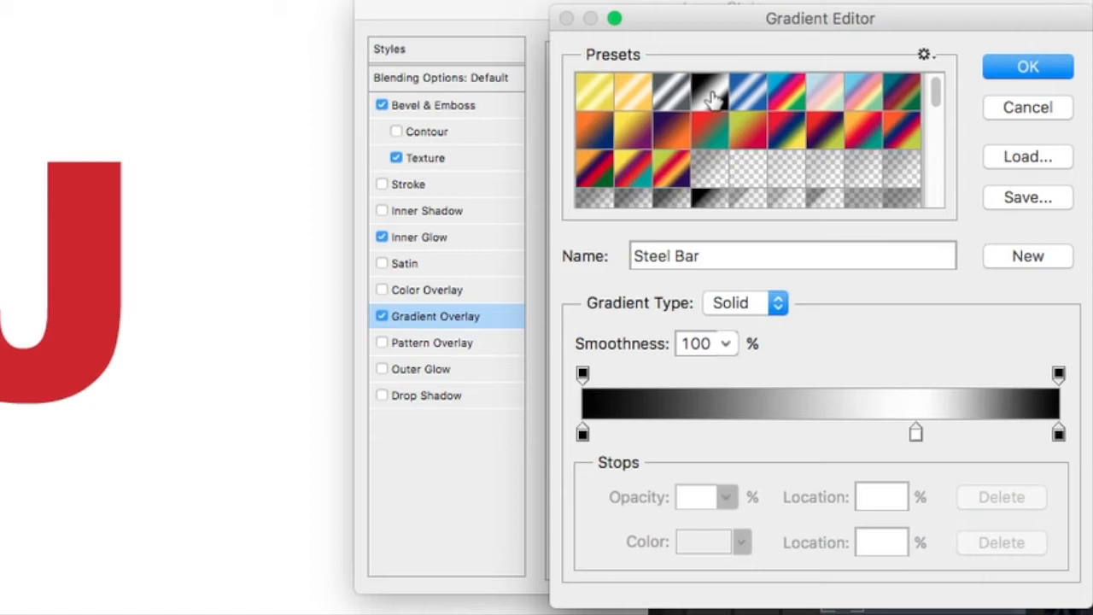
{"action": "left_click", "coordinate": [1059, 110]}
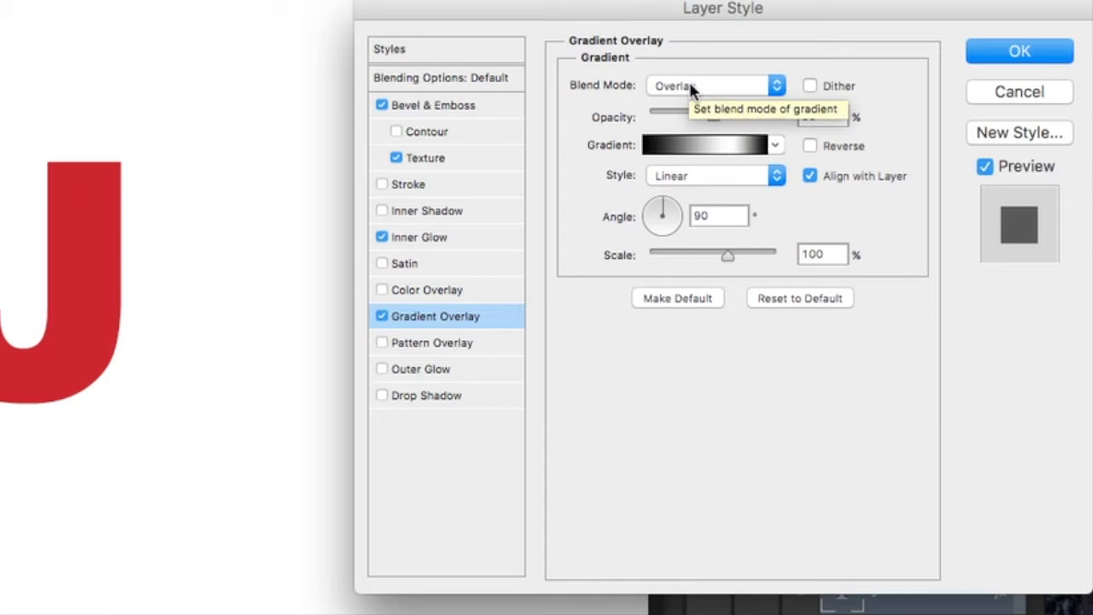
{"action": "left_click", "coordinate": [1018, 53]}
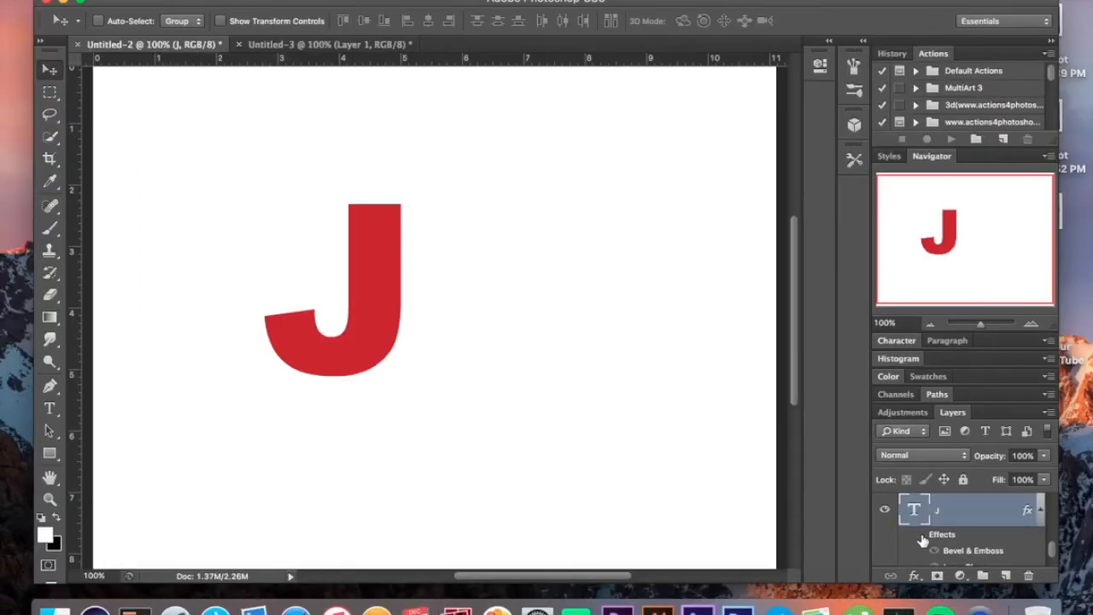
- Turn on the J layer's effects and make the T text layer visible
{"action": "left_click", "coordinate": [919, 535]}
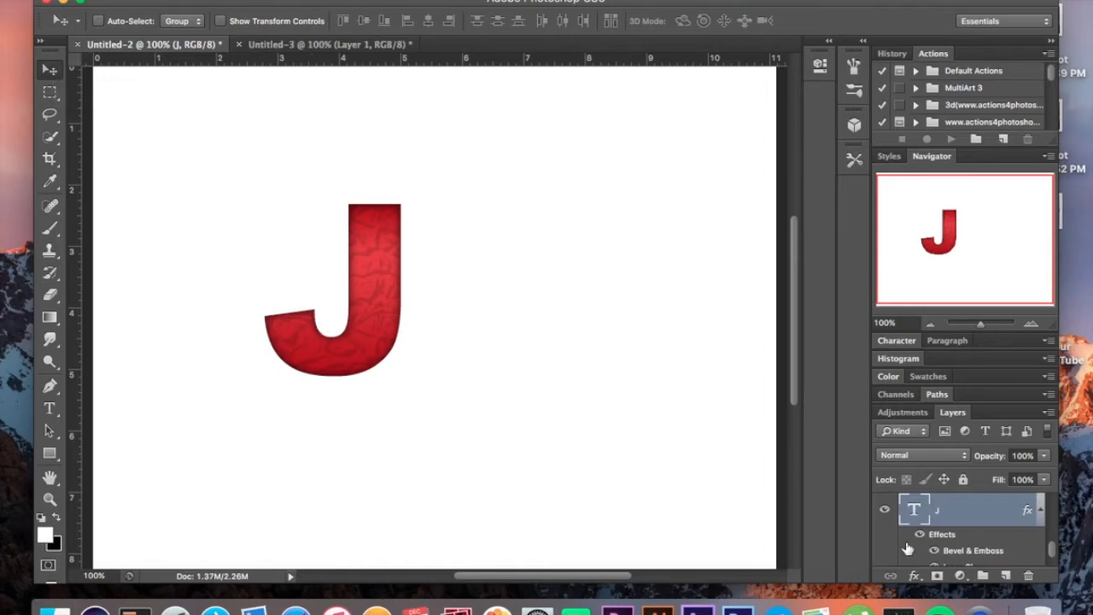
{"action": "scroll", "coordinate": [907, 549], "scroll_direction": "up", "scroll_amount": 3}
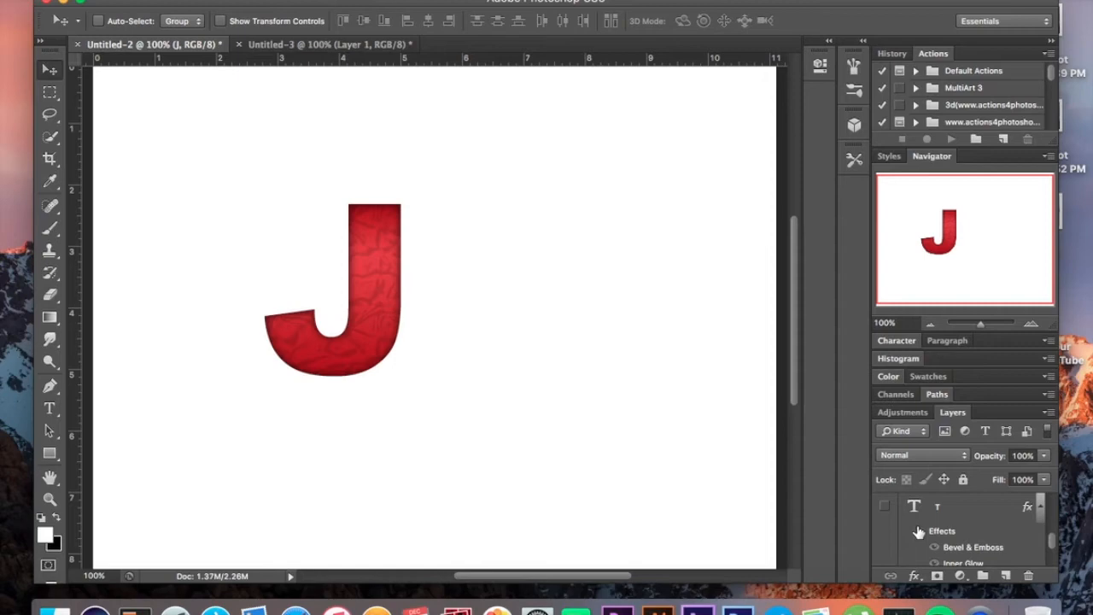
{"action": "left_click", "coordinate": [885, 507]}
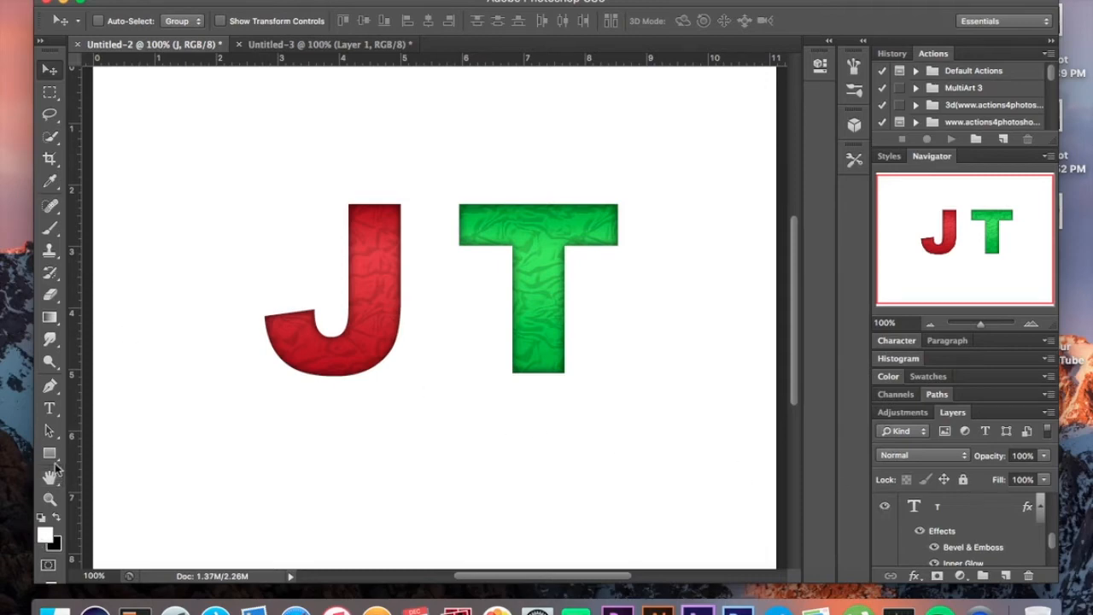
- Draw a narrow vertical white rectangle about 16 by 238 px across the full height of the J's stem
{"action": "left_click_drag", "start_coordinate": [50, 454], "coordinate": [85, 453]}
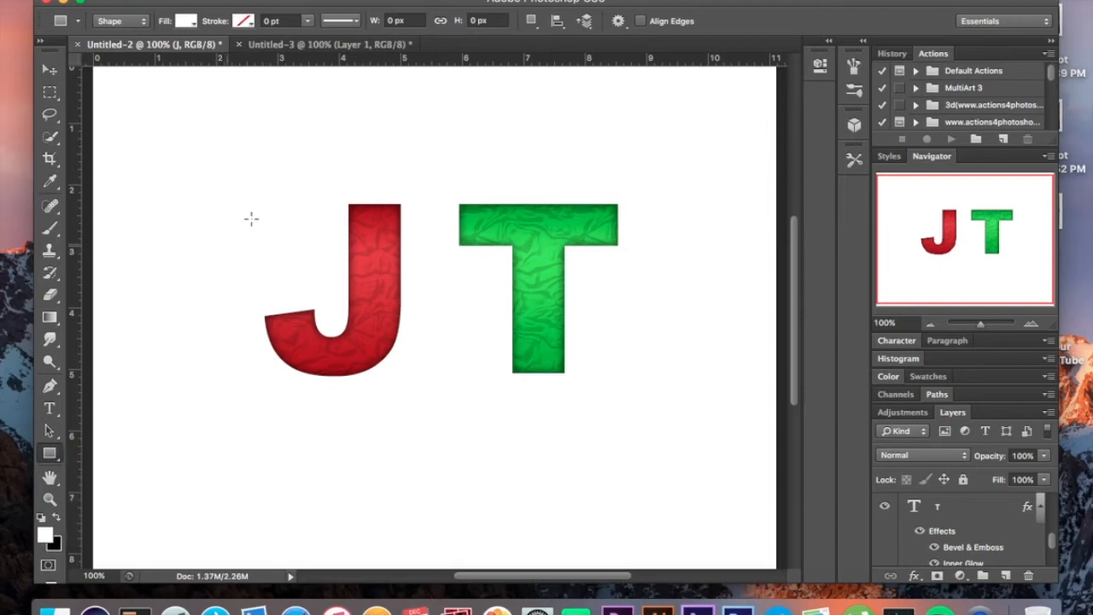
{"action": "left_click_drag", "start_coordinate": [363, 187], "coordinate": [375, 390]}
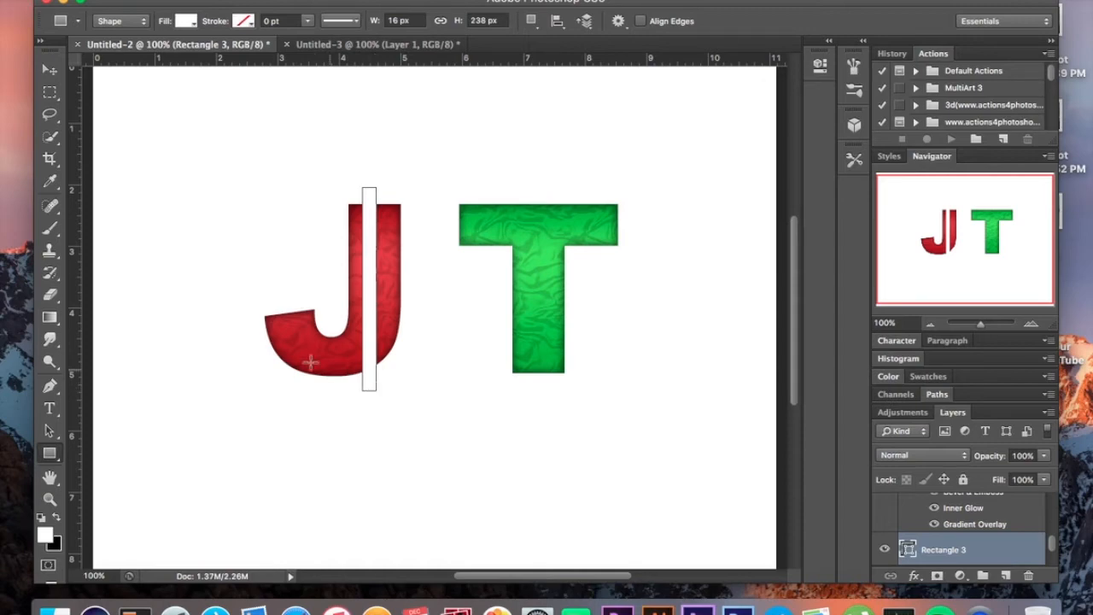
- Add a Gradient Overlay to the rectangle and set the gradient's starting color stop to a medium green with hue 133°
{"action": "double_click", "coordinate": [1002, 555]}
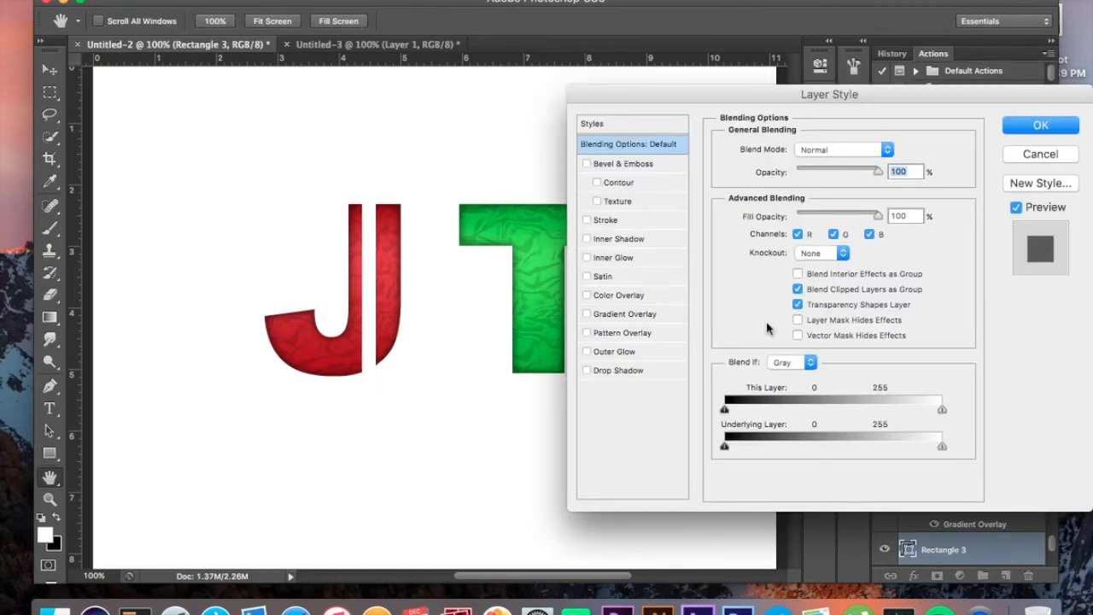
{"action": "left_click", "coordinate": [626, 315]}
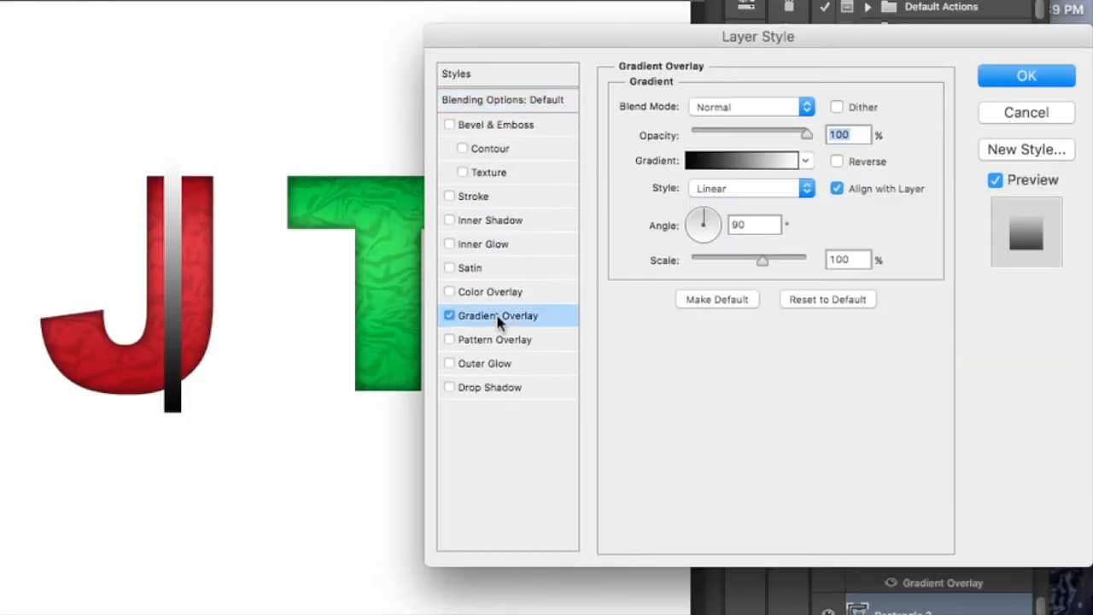
{"action": "left_click", "coordinate": [713, 162]}
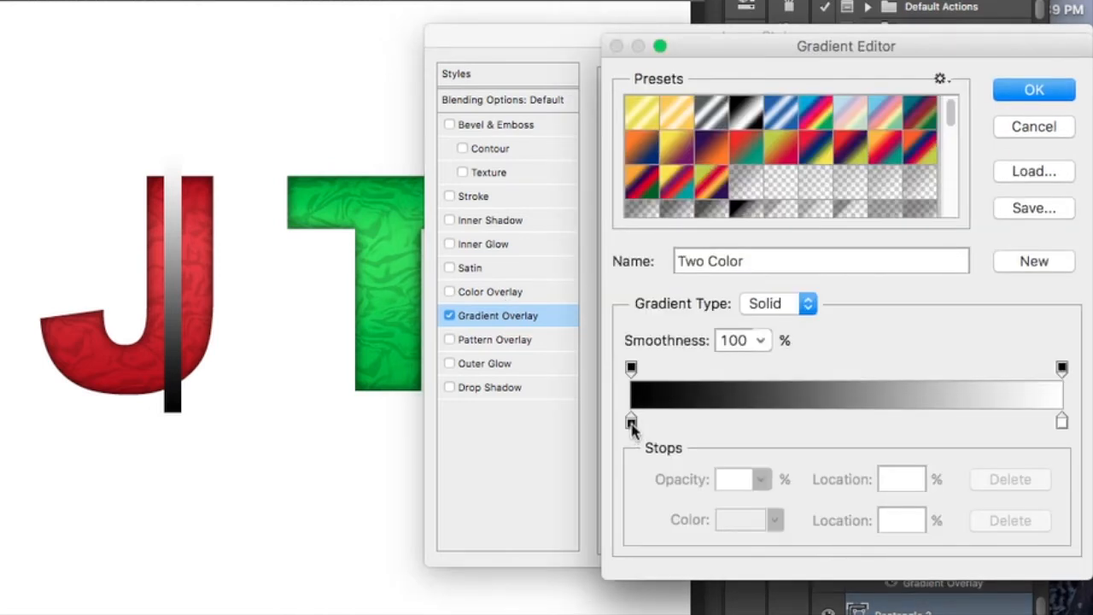
{"action": "left_click", "coordinate": [631, 422]}
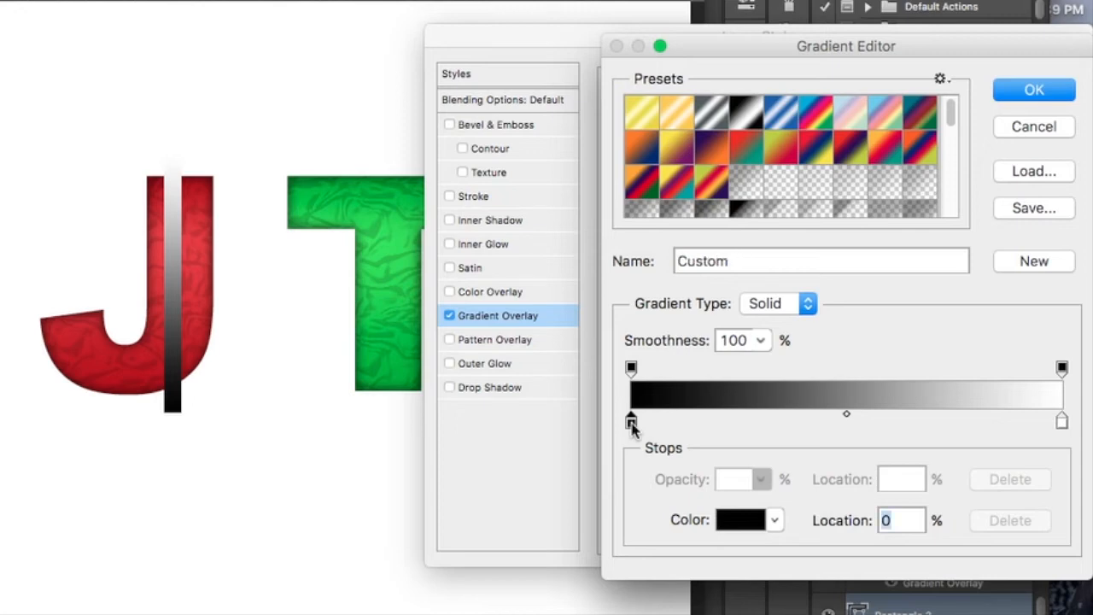
{"action": "left_click", "coordinate": [730, 518]}
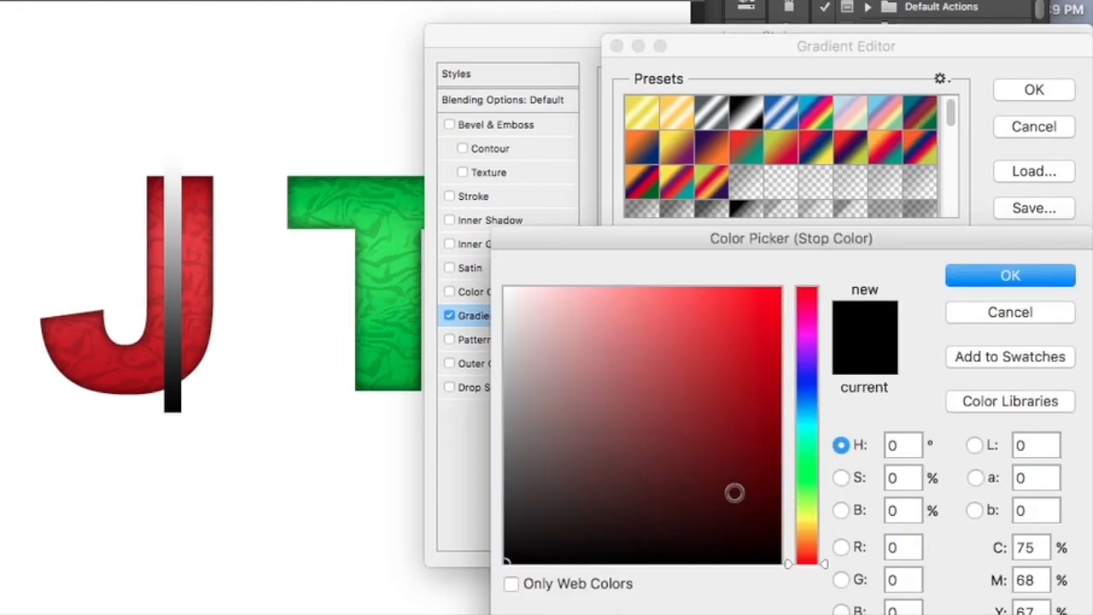
{"action": "left_click", "coordinate": [809, 462]}
{"action": "left_click", "coordinate": [725, 369]}
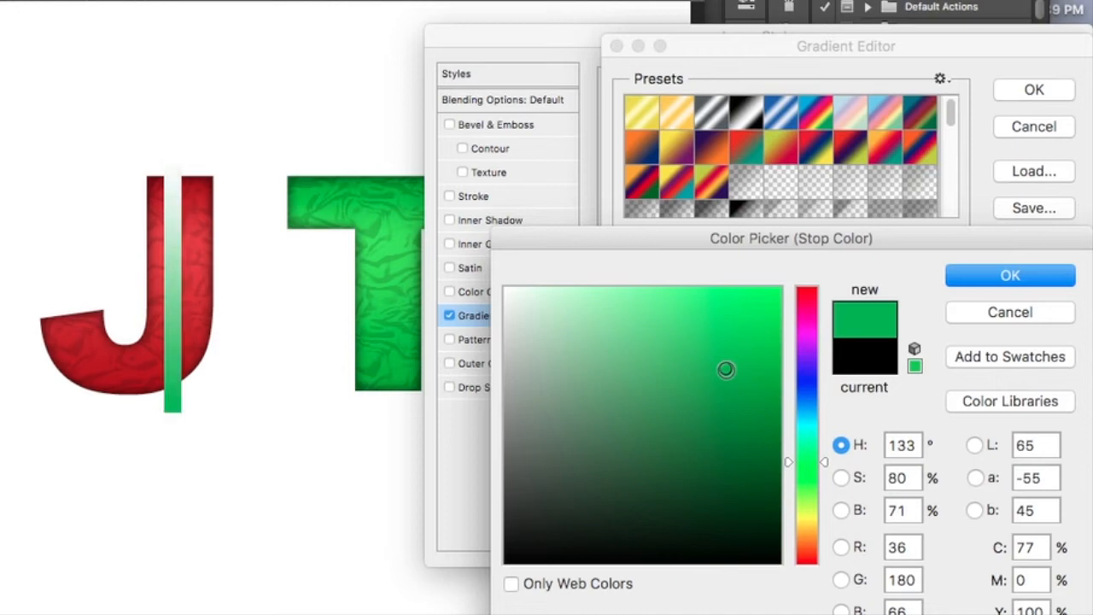
{"action": "left_click_drag", "start_coordinate": [715, 334], "coordinate": [693, 292]}
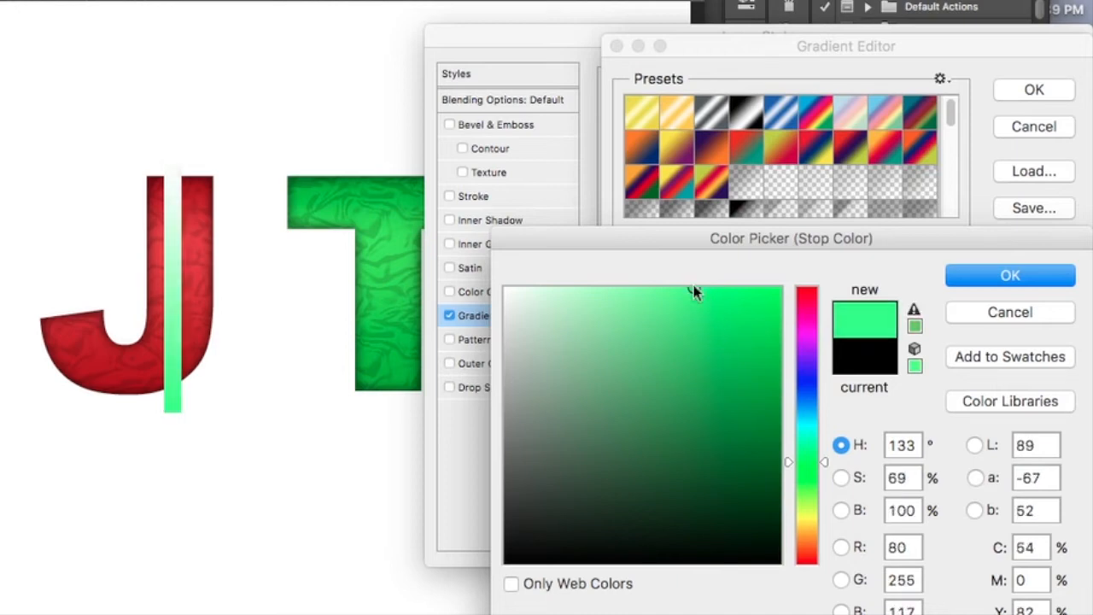
{"action": "left_click", "coordinate": [698, 335]}
{"action": "key", "text": "Return"}
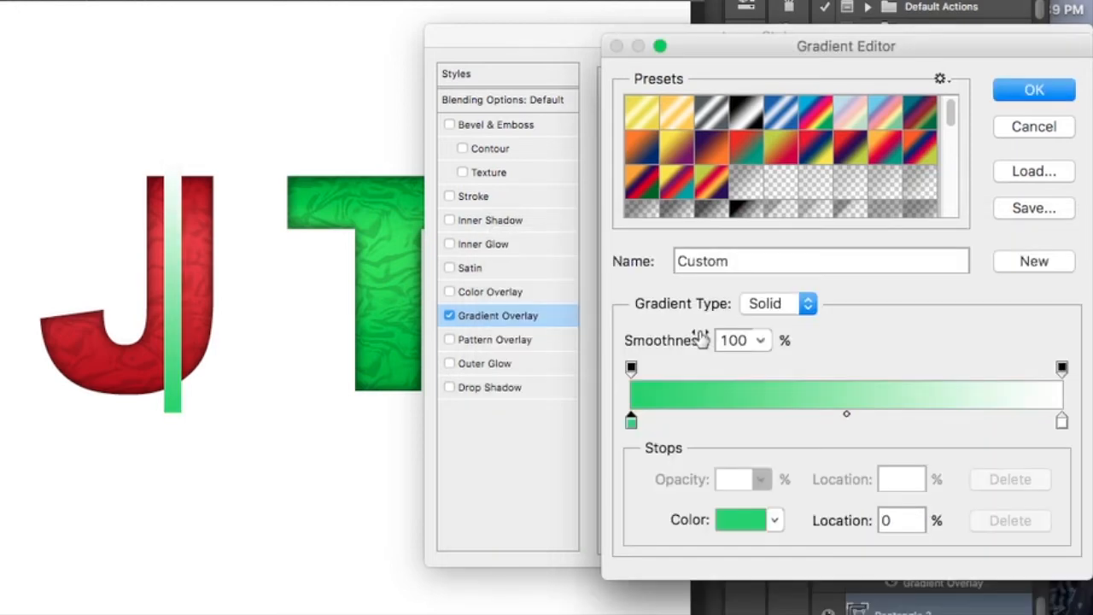
- Set the gradient's end color stop to a darker green, RGB 56, 187, 112
{"action": "left_click", "coordinate": [1061, 421]}
{"action": "left_click", "coordinate": [739, 520]}
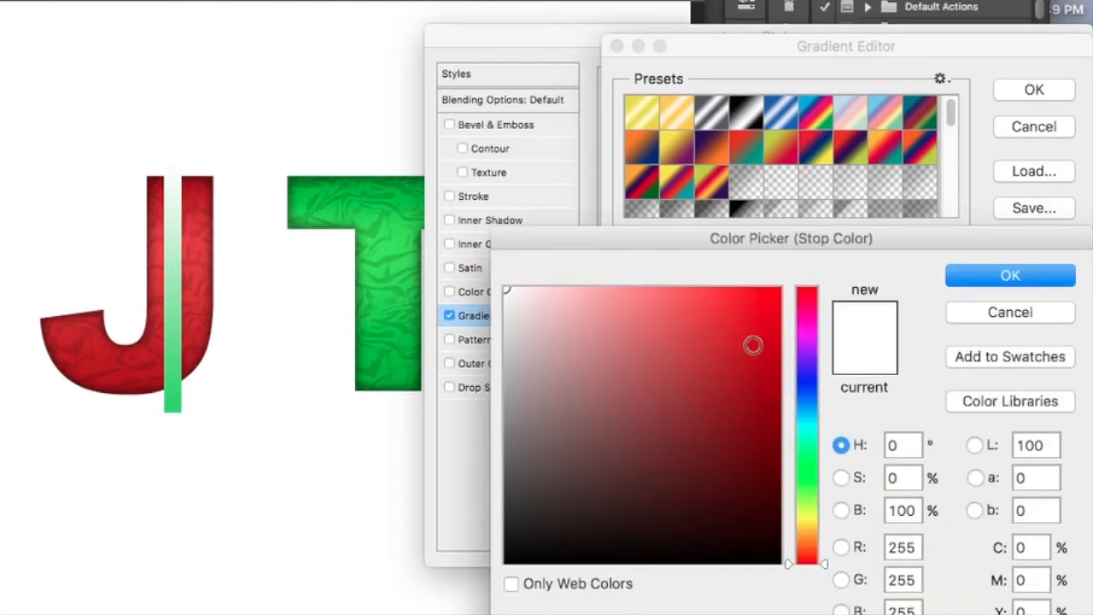
{"action": "left_click", "coordinate": [809, 451]}
{"action": "left_click", "coordinate": [699, 362]}
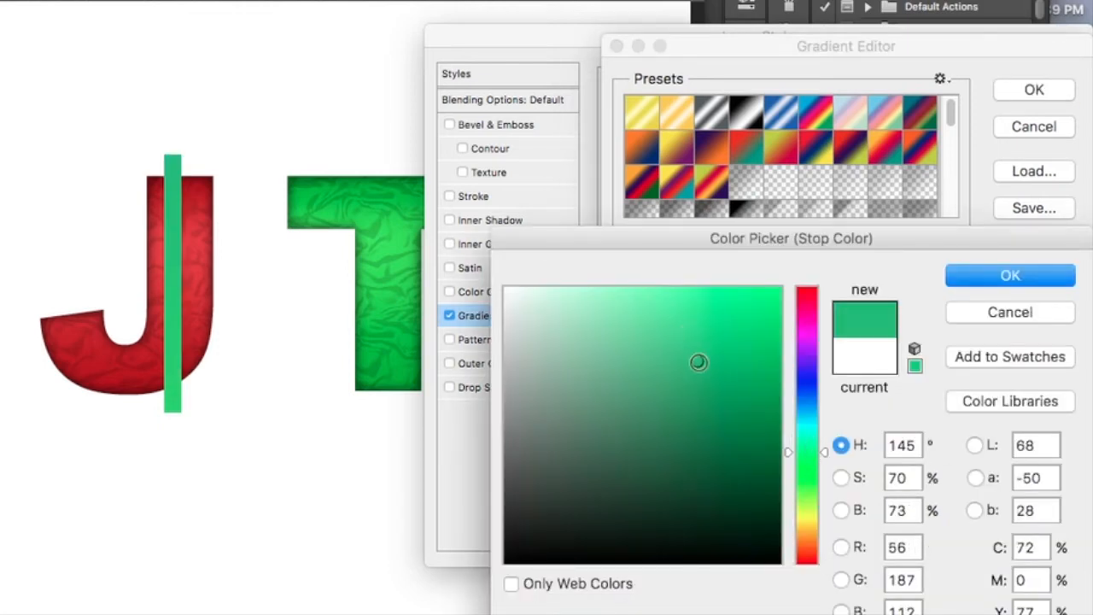
{"action": "key", "text": "Return"}
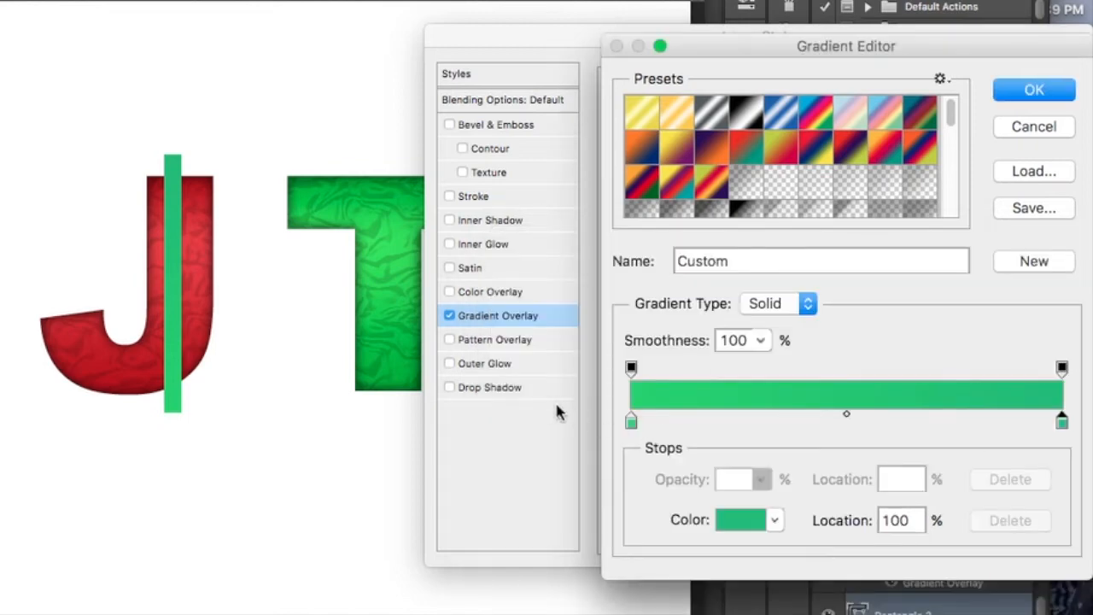
- Change the gradient's starting color stop to a brighter, more saturated green and accept the gradient
{"action": "left_click", "coordinate": [631, 422]}
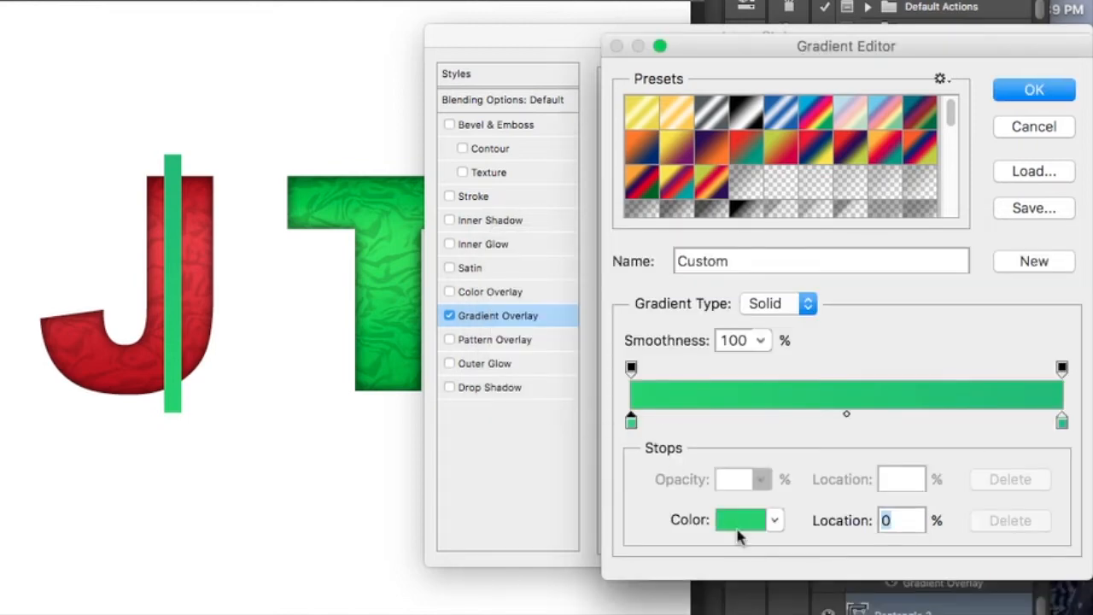
{"action": "left_click", "coordinate": [740, 519]}
{"action": "left_click", "coordinate": [712, 317]}
{"action": "key", "text": "Return"}
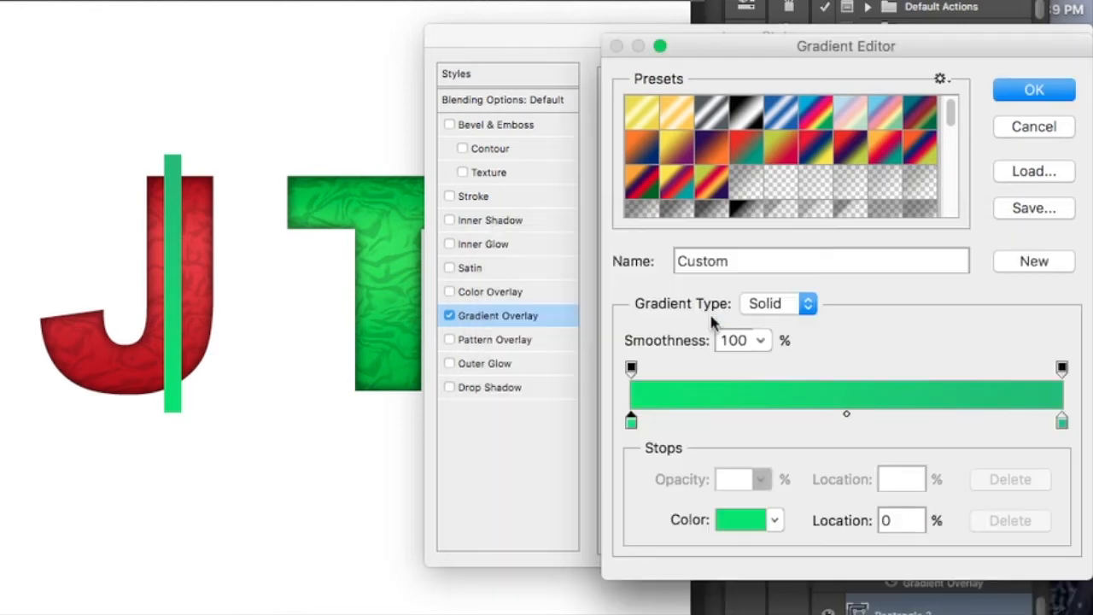
{"action": "key", "text": "Return"}
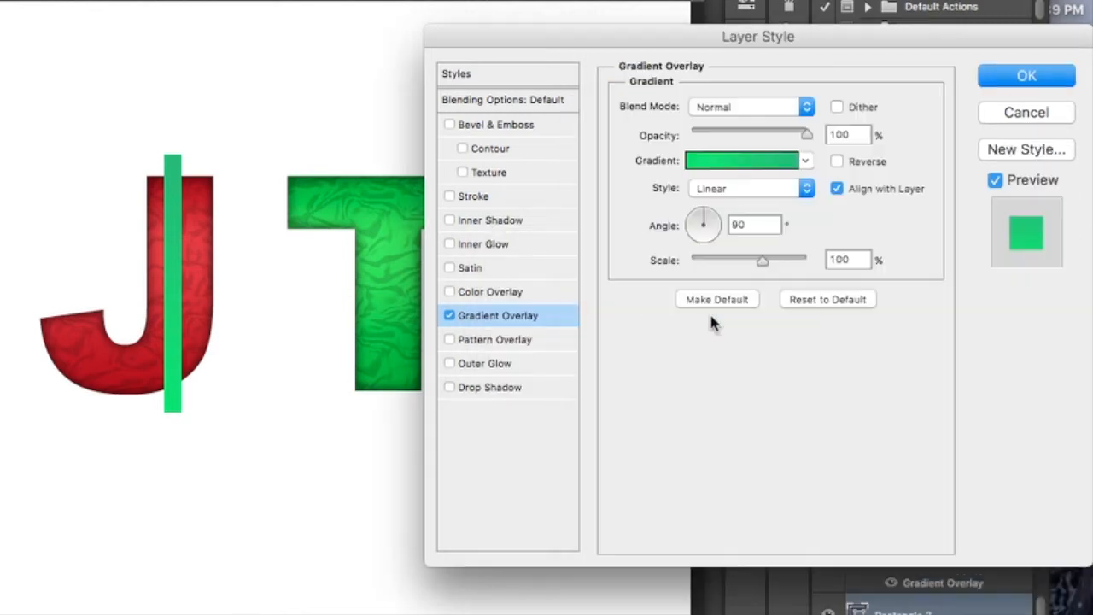
- Set the rectangle's gradient overlay style to Reflected and apply the layer style
{"action": "left_click", "coordinate": [706, 192]}
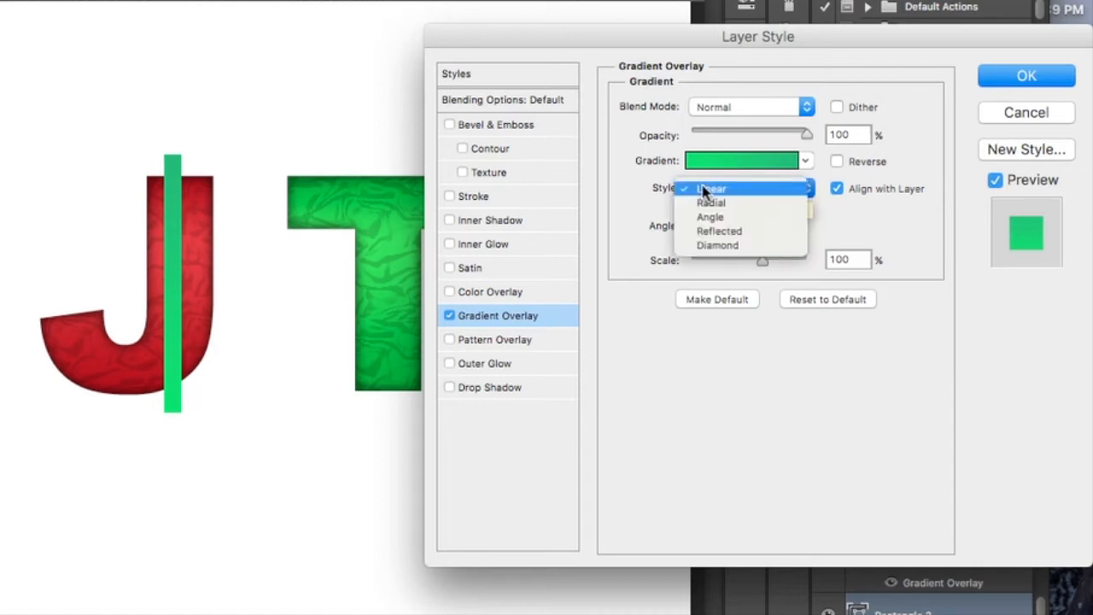
{"action": "left_click", "coordinate": [707, 233]}
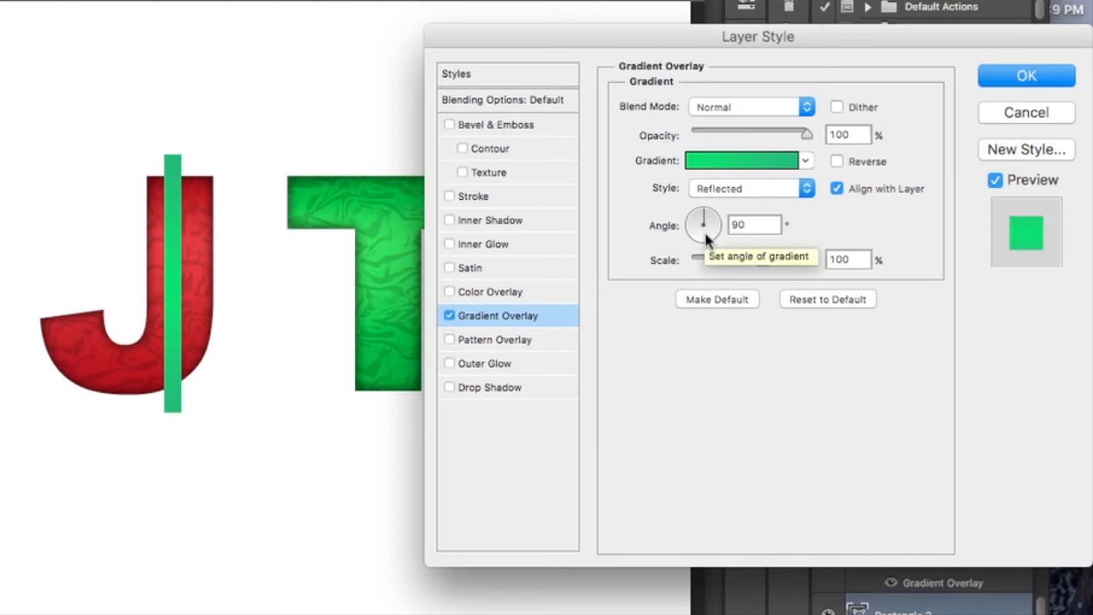
{"action": "left_click", "coordinate": [1024, 76]}
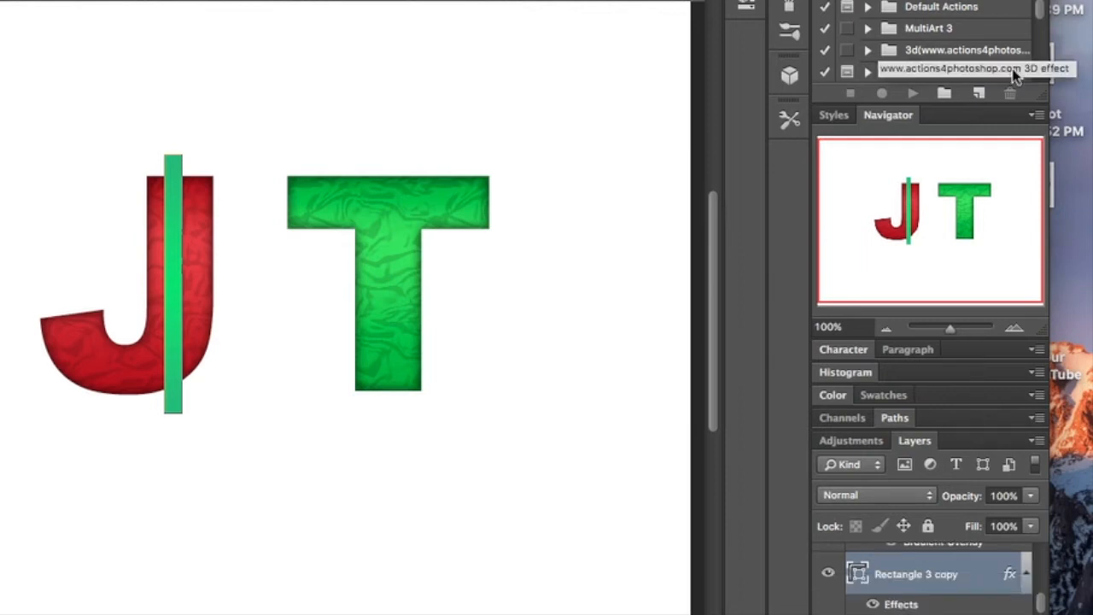
- Rotate the duplicated green strip to roughly horizontal so it crosses the vertical strip on the letter J
{"action": "key", "text": "super+t"}
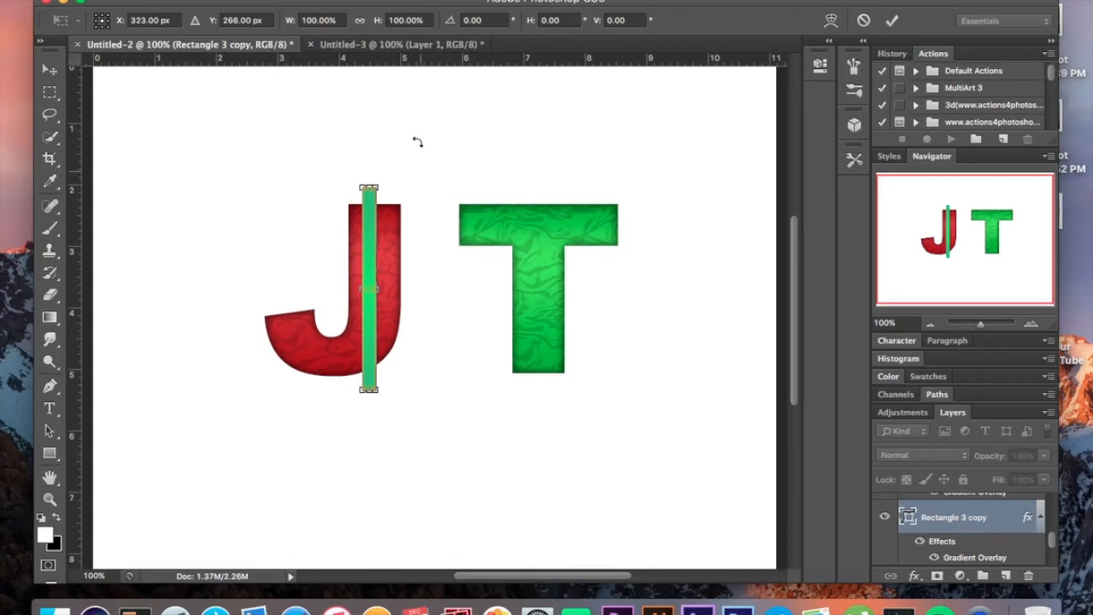
{"action": "left_click_drag", "start_coordinate": [419, 142], "coordinate": [503, 338]}
{"action": "key", "text": "Return"}
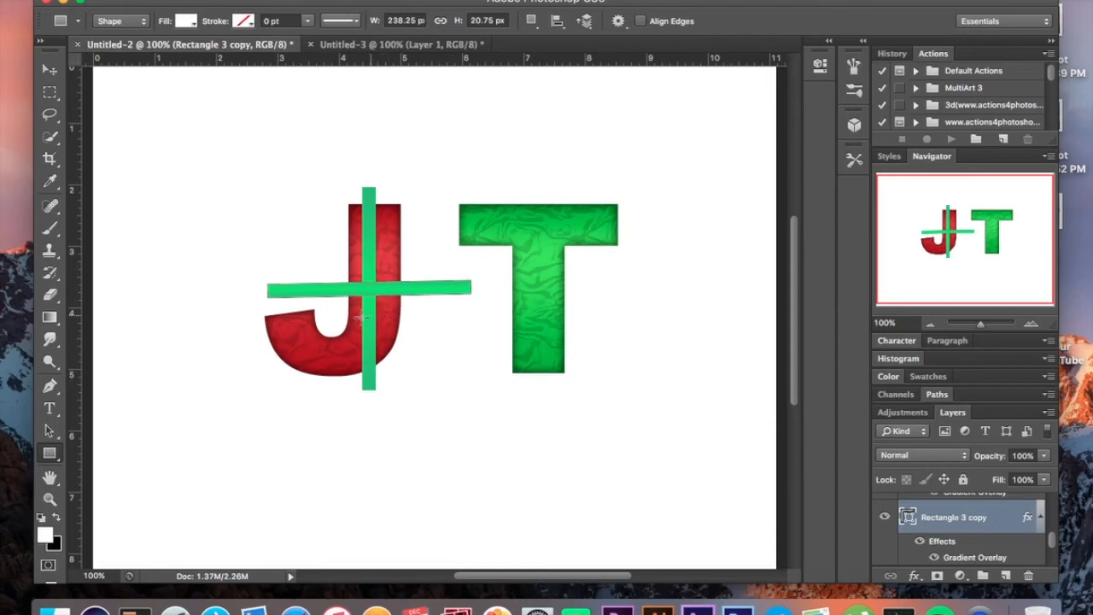
- Change the horizontal strip's gradient overlay style to Linear and apply the layer style
{"action": "double_click", "coordinate": [1012, 516]}
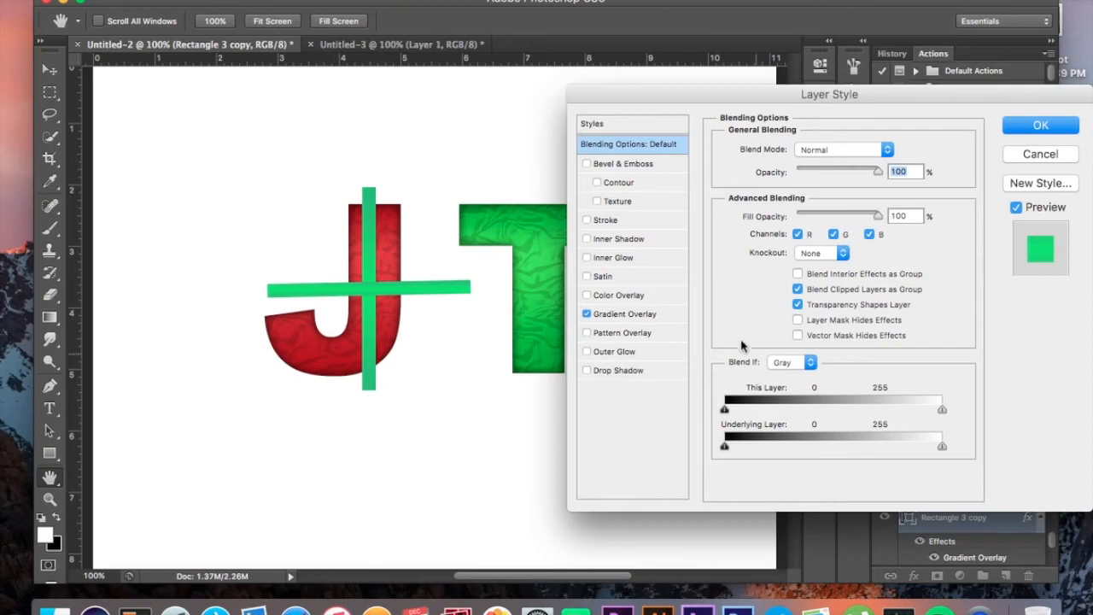
{"action": "left_click", "coordinate": [664, 316]}
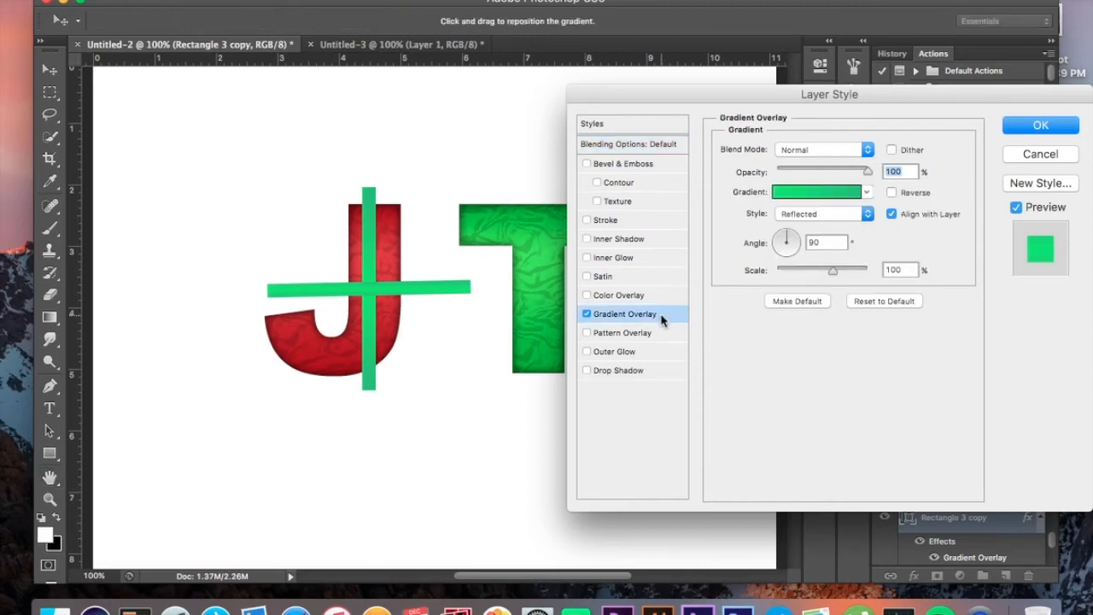
{"action": "left_click", "coordinate": [805, 214]}
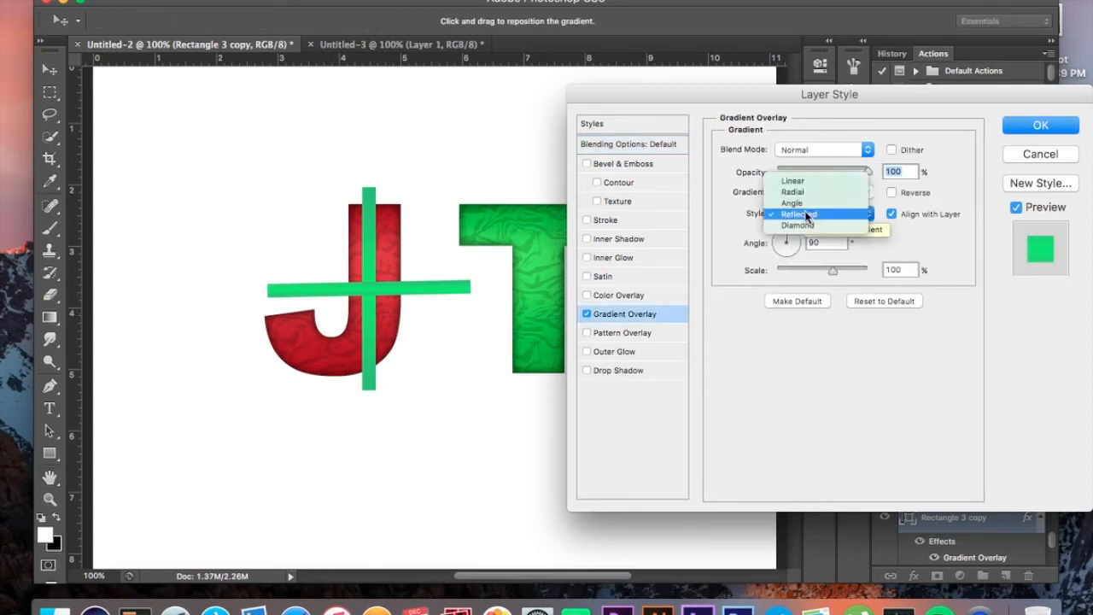
{"action": "left_click", "coordinate": [802, 180]}
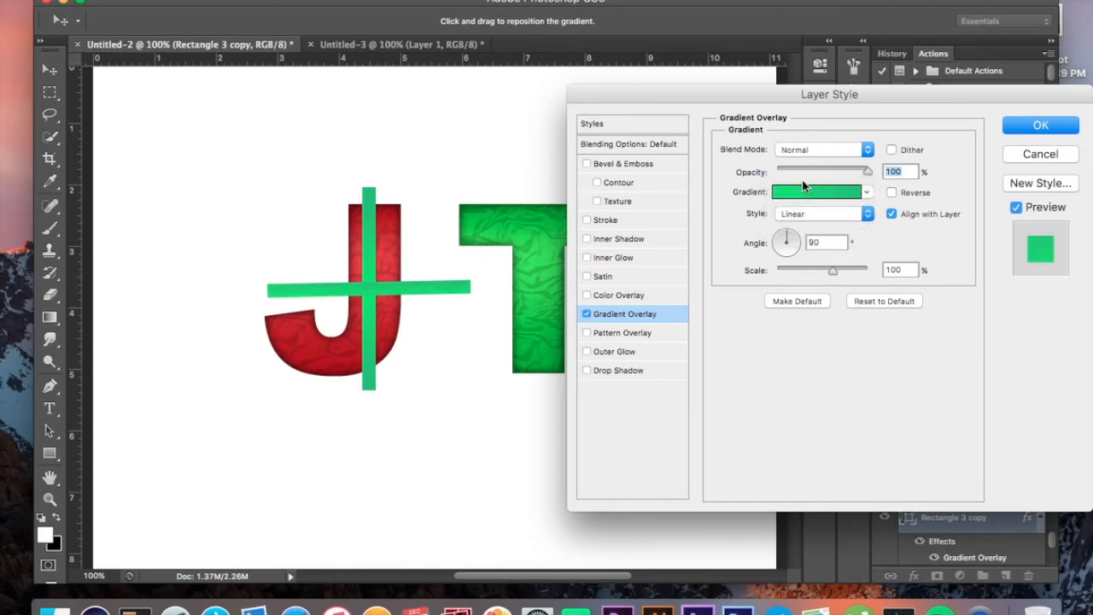
{"action": "key", "text": "Return"}
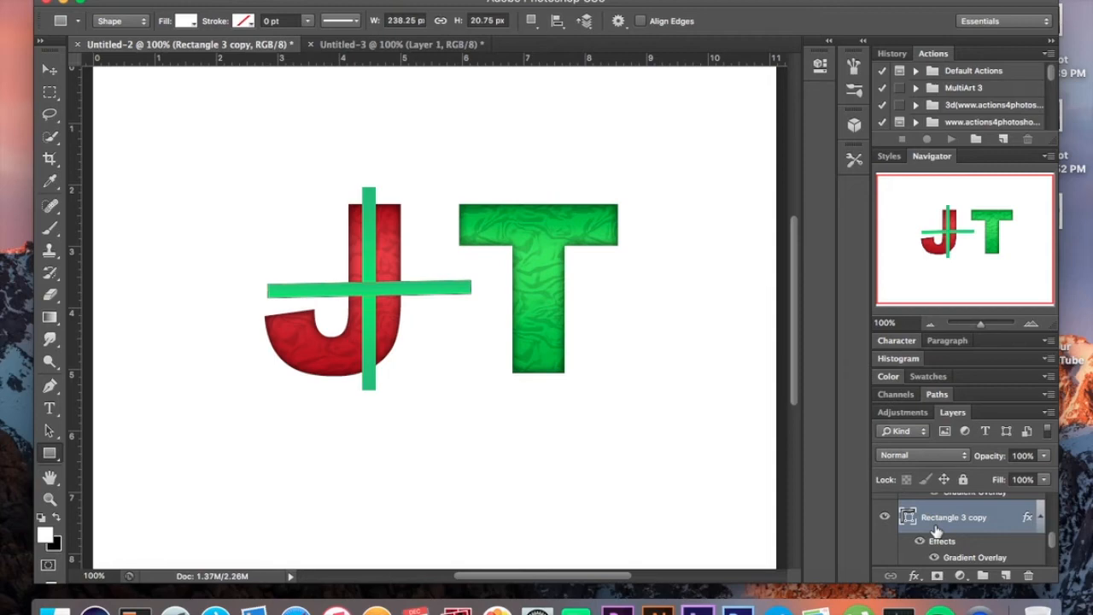
- Merge the Rectangle 3 and Rectangle 3 copy layers into one ribbon shape layer
{"action": "scroll", "coordinate": [936, 530], "scroll_direction": "down", "scroll_amount": 3}
{"action": "scroll", "coordinate": [936, 530], "scroll_direction": "down", "scroll_amount": 5}
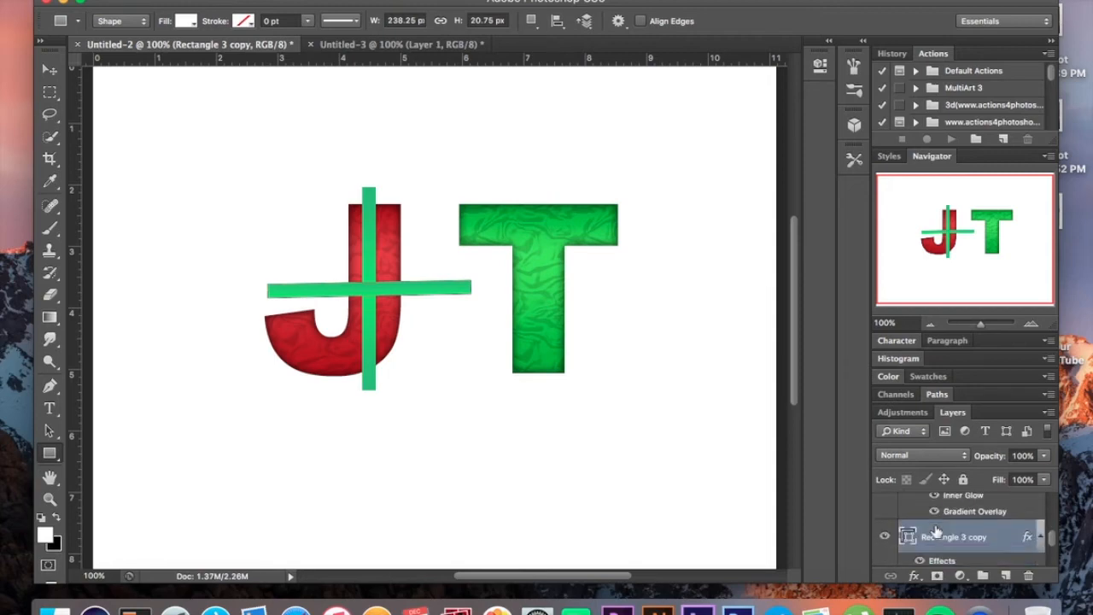
{"action": "scroll", "coordinate": [937, 531], "scroll_direction": "down", "scroll_amount": 1}
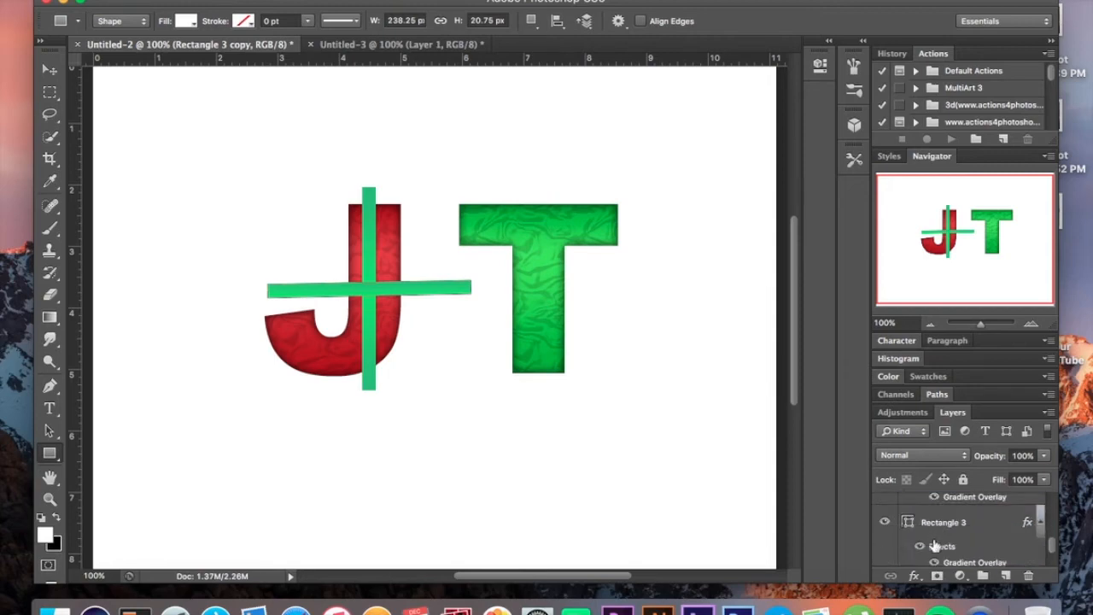
{"action": "left_click", "coordinate": [923, 524]}
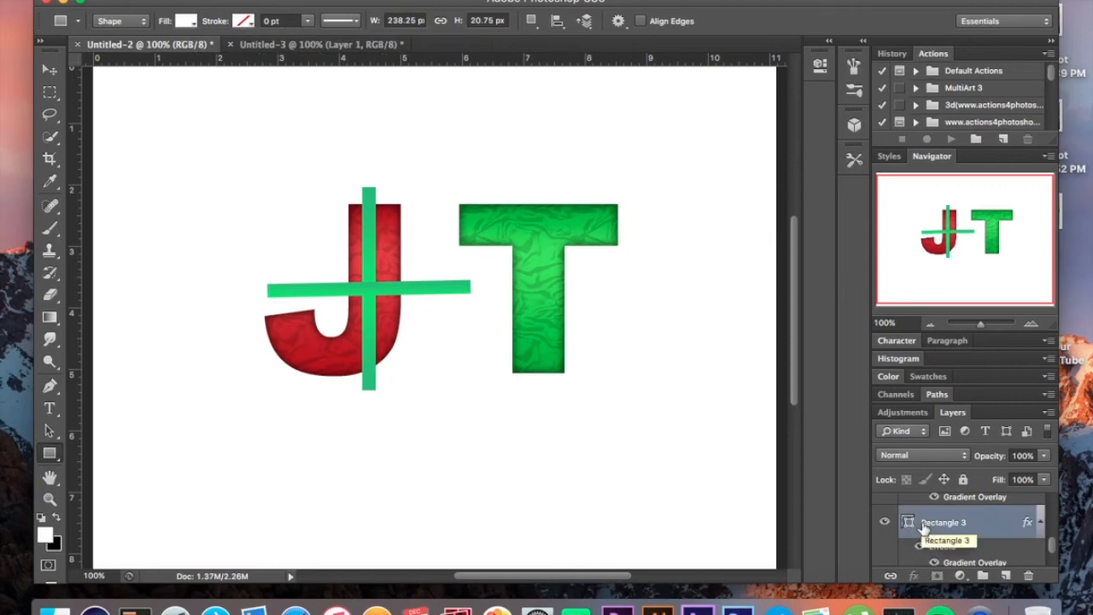
{"action": "key", "text": "super+e"}
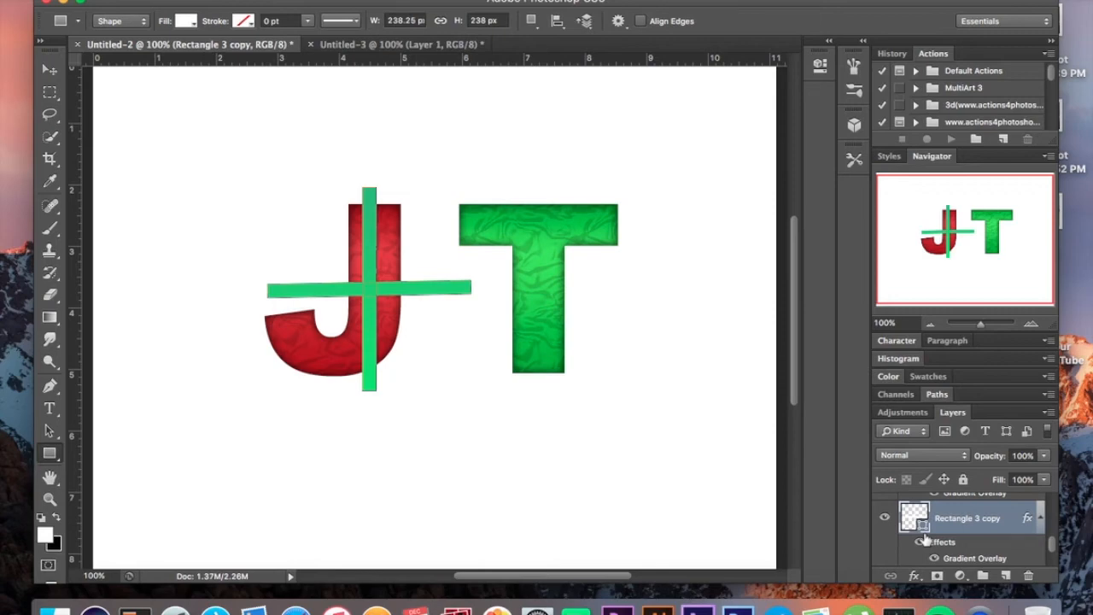
- Mask the merged green ribbon to the outline of the letter J, then select the J text layer
{"action": "scroll", "coordinate": [925, 534], "scroll_direction": "down", "scroll_amount": 4}
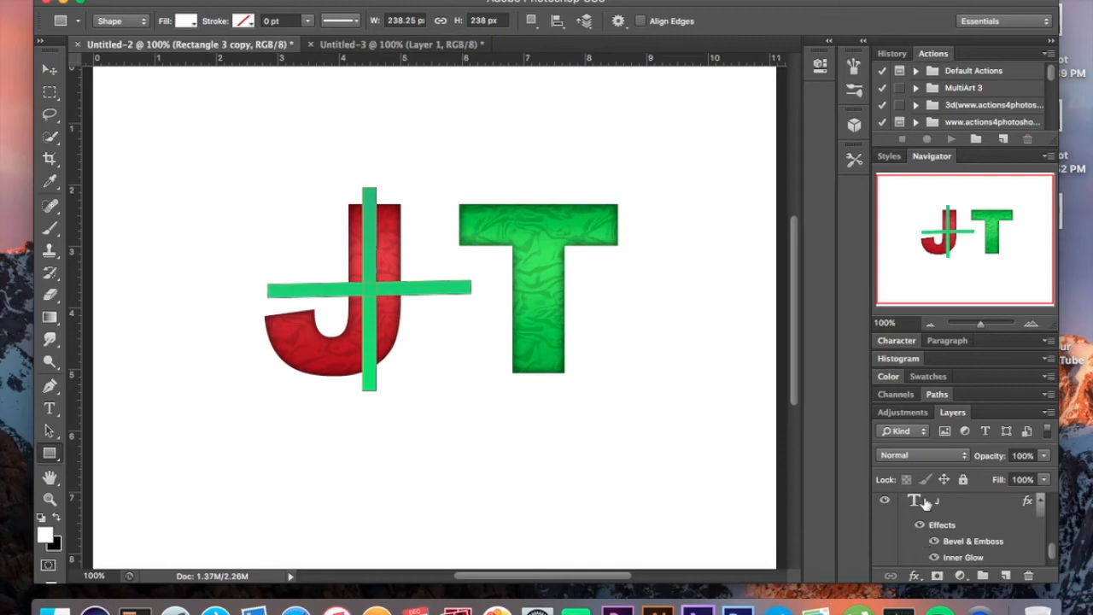
{"action": "left_click", "coordinate": [917, 504], "text": "super"}
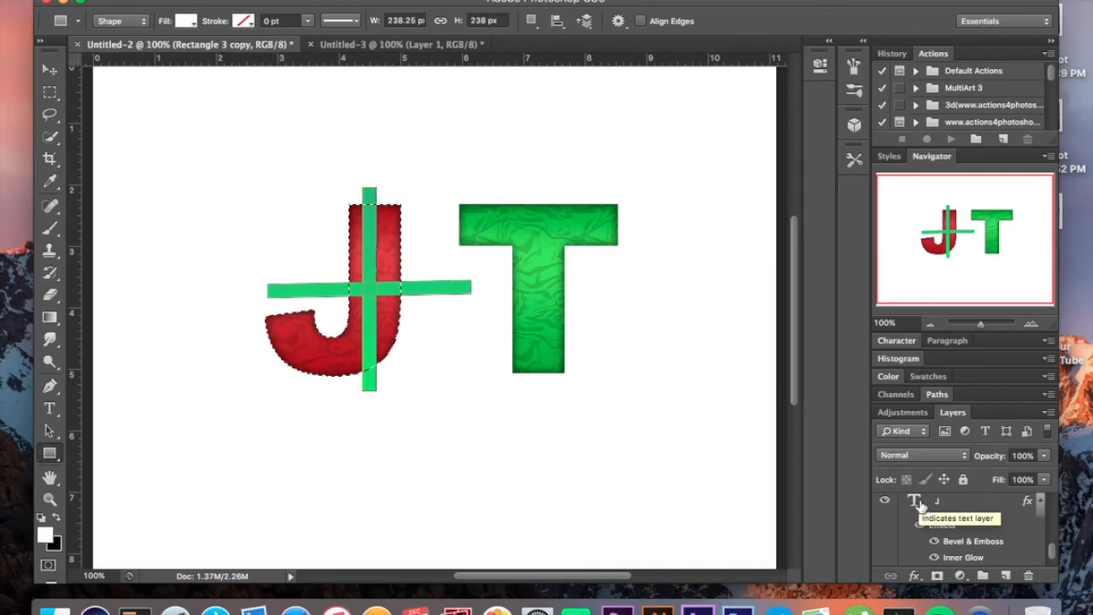
{"action": "scroll", "coordinate": [920, 506], "scroll_direction": "down", "scroll_amount": 3}
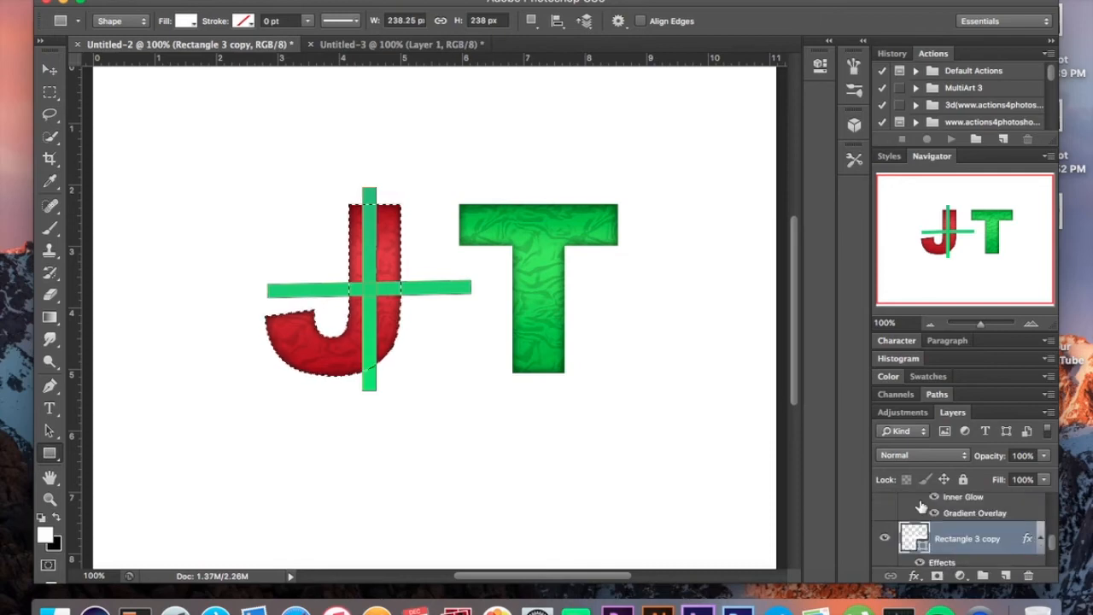
{"action": "left_click", "coordinate": [937, 577]}
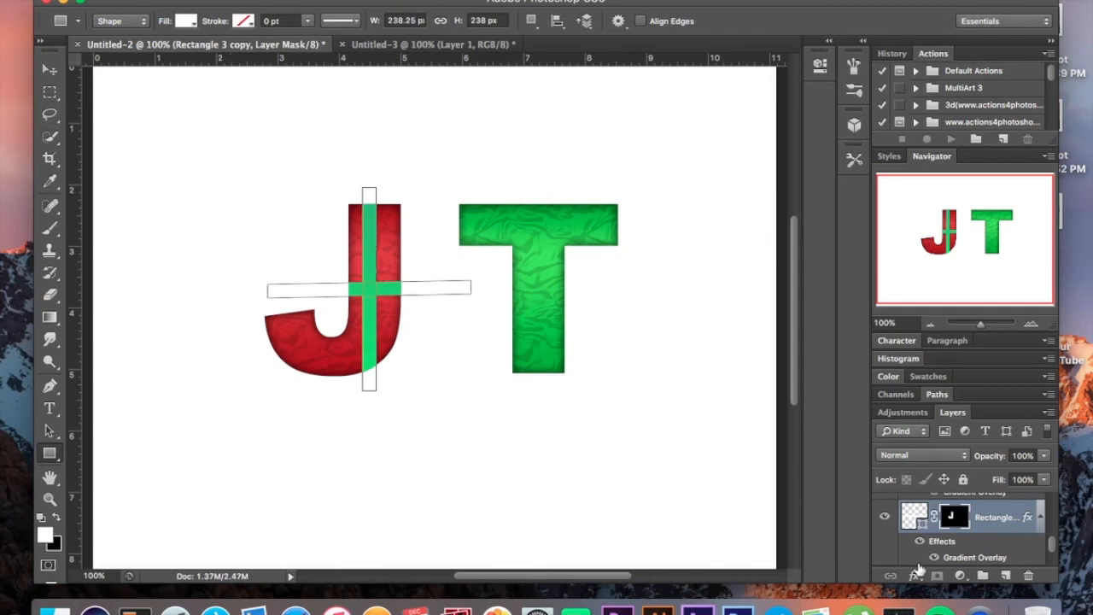
{"action": "scroll", "coordinate": [939, 538], "scroll_direction": "down", "scroll_amount": 2}
{"action": "left_click", "coordinate": [942, 530]}
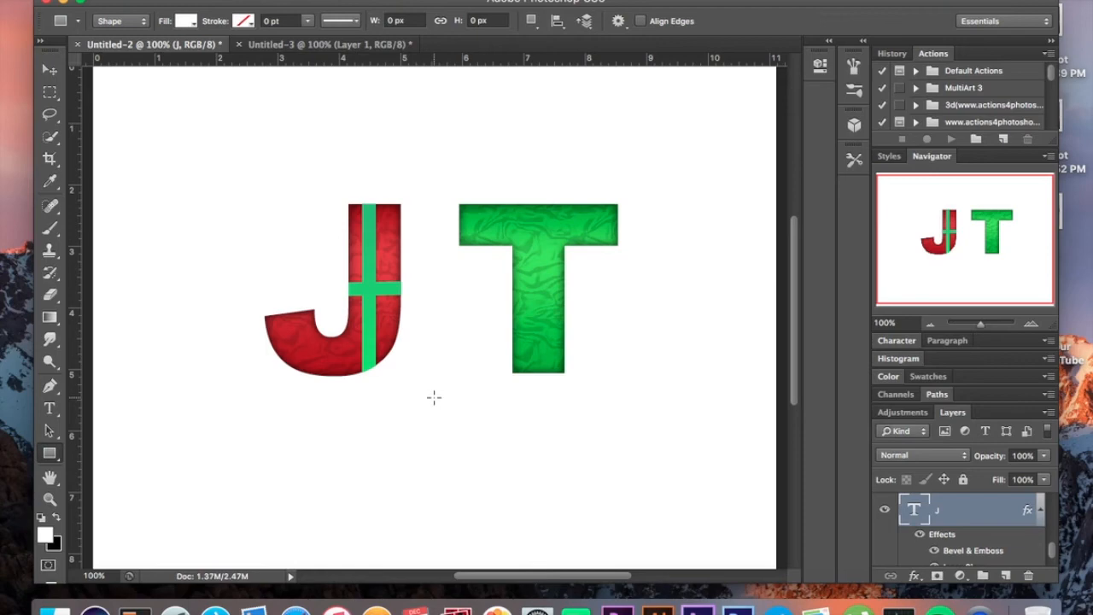
{"action": "left_click", "coordinate": [44, 144]}
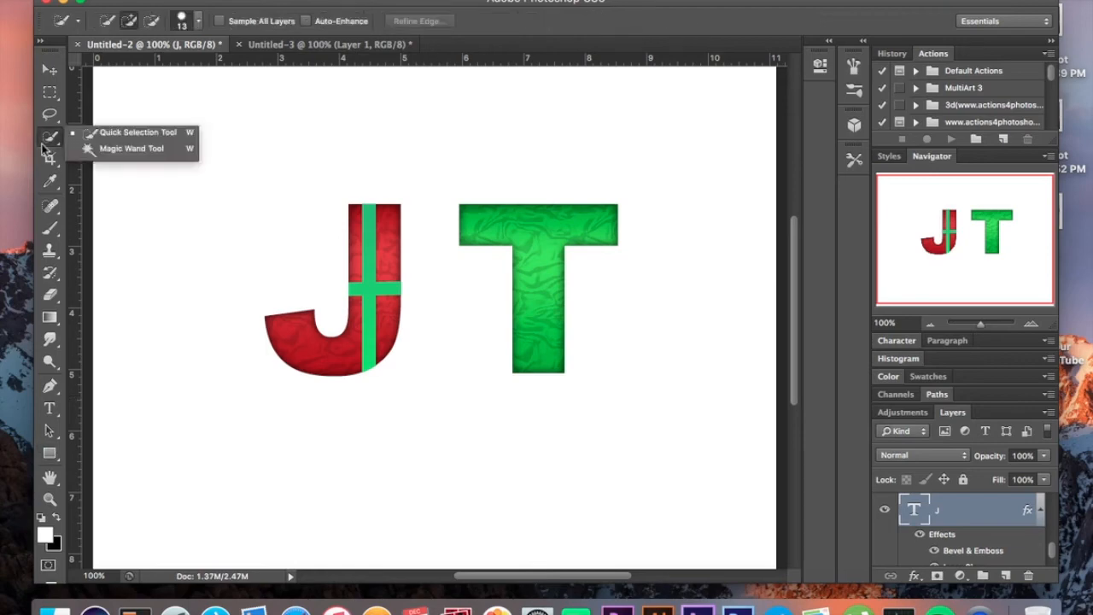
{"action": "left_click", "coordinate": [128, 148]}
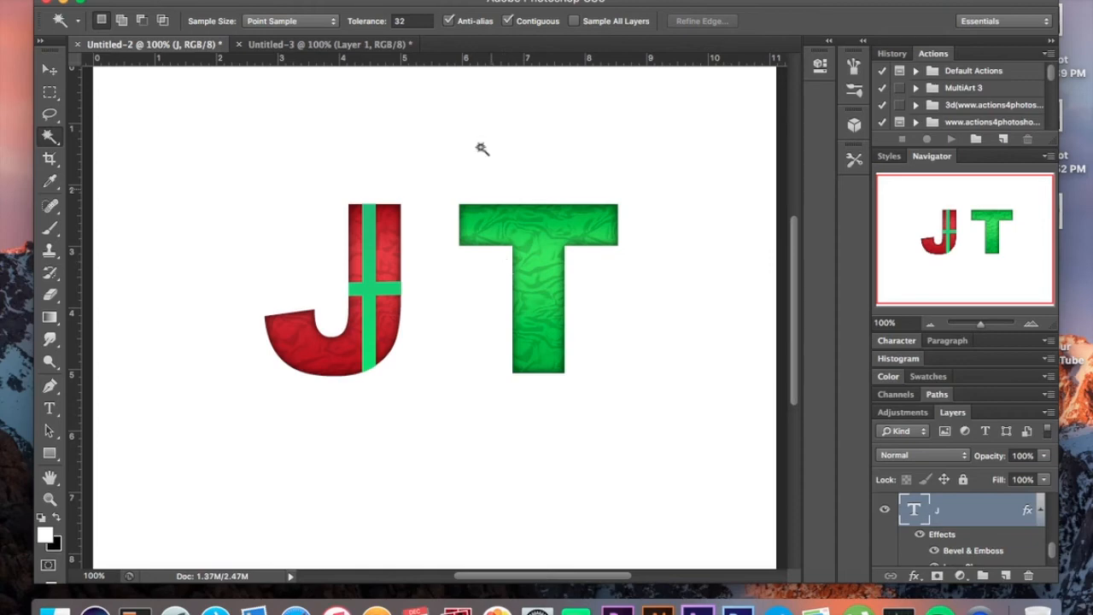
{"action": "left_click", "coordinate": [48, 72]}
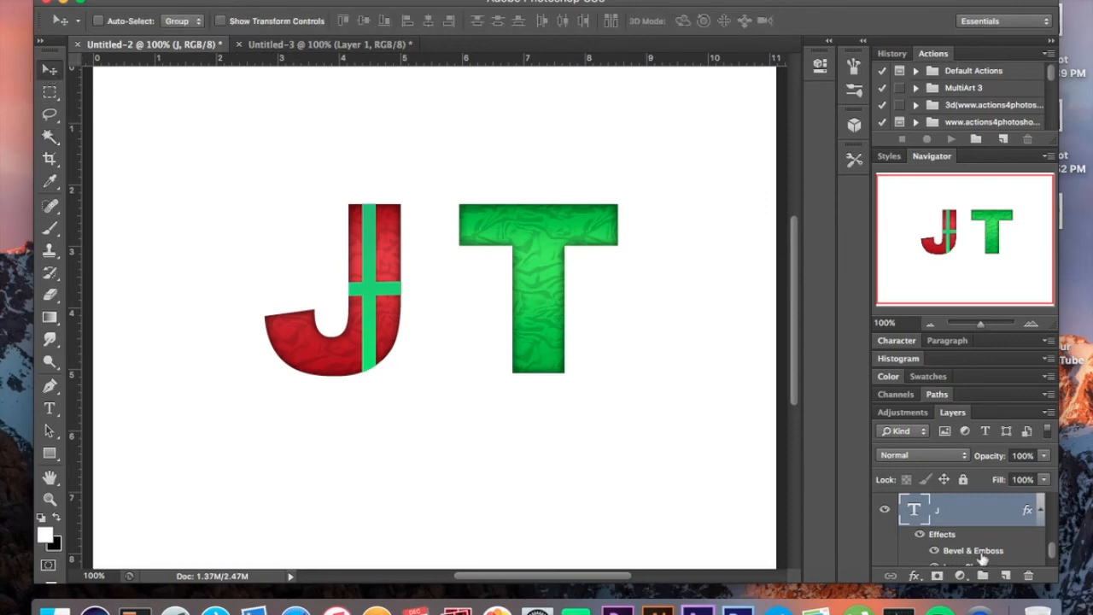
- Hide the masked green ribbon layer on the J and delete it
{"action": "scroll", "coordinate": [963, 528], "scroll_direction": "up", "scroll_amount": 2}
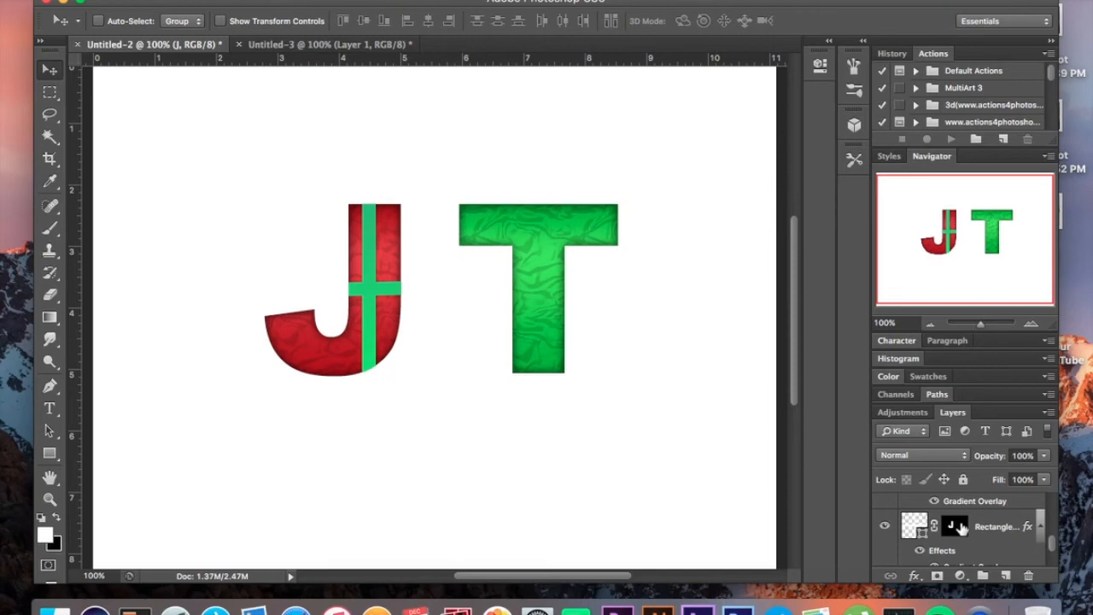
{"action": "left_click", "coordinate": [885, 526]}
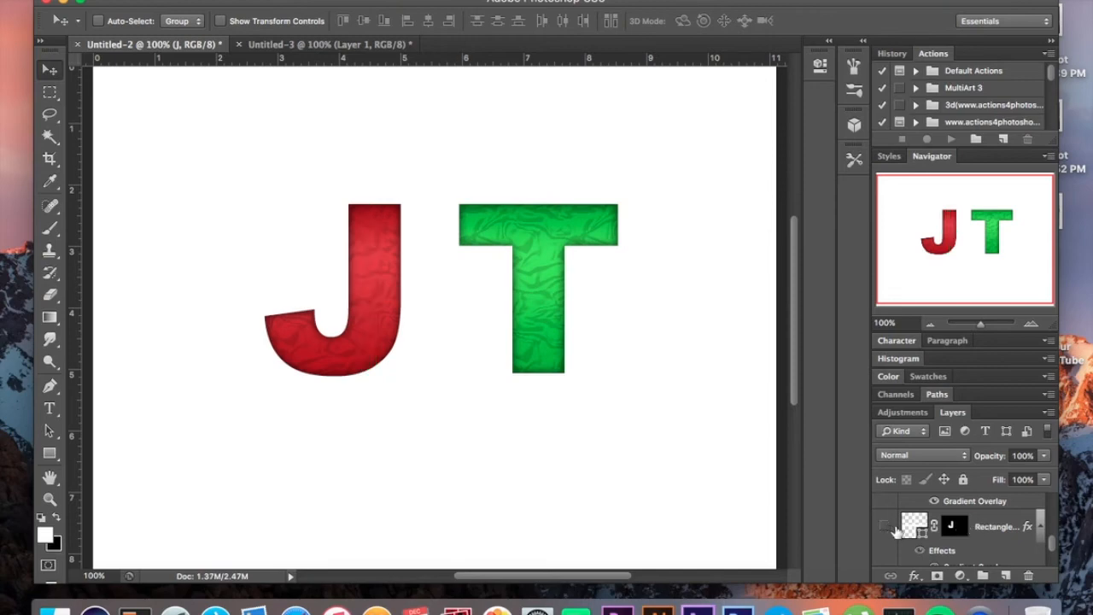
{"action": "left_click", "coordinate": [980, 530]}
{"action": "key", "text": "Delete"}
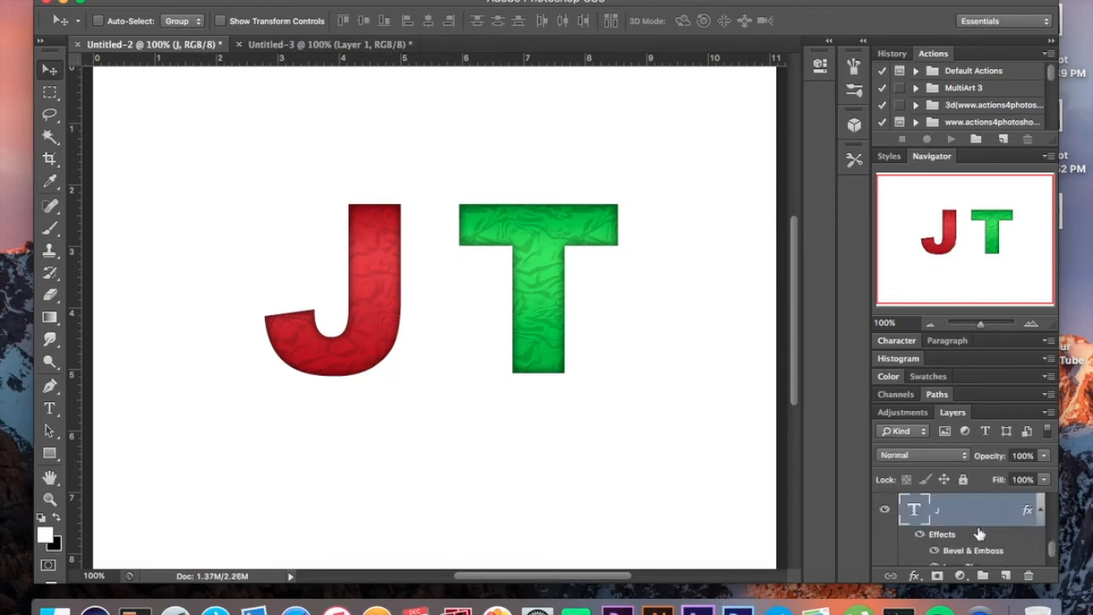
- Show the Rectangle 2 and Rectangle 2 copy layers that form the red ribbon cross on the T
{"action": "scroll", "coordinate": [980, 534], "scroll_direction": "down", "scroll_amount": 4}
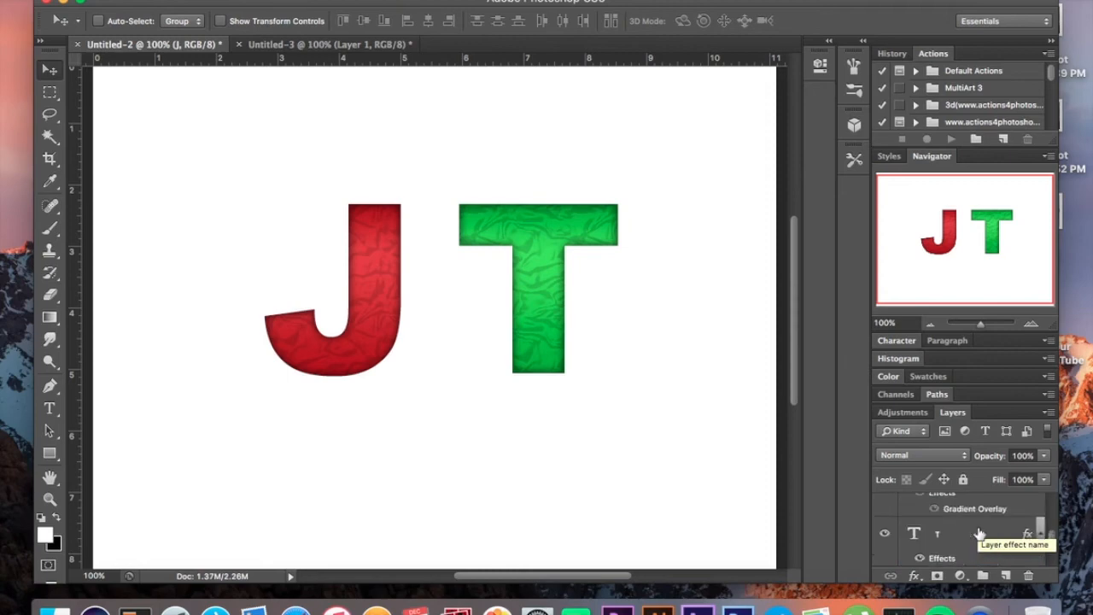
{"action": "scroll", "coordinate": [979, 534], "scroll_direction": "up", "scroll_amount": 1}
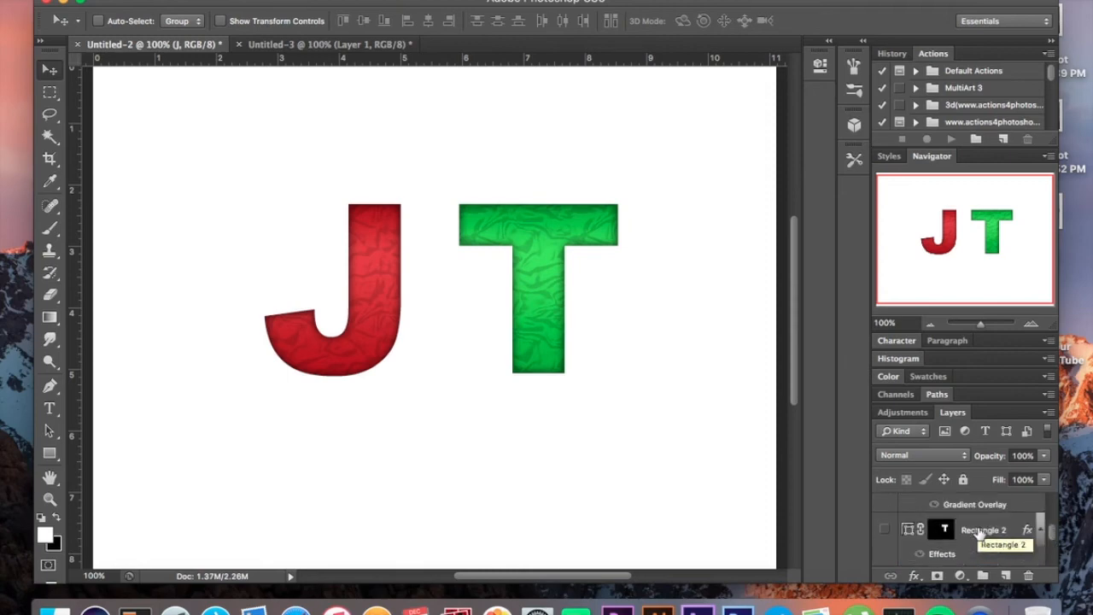
{"action": "left_click", "coordinate": [884, 530]}
{"action": "scroll", "coordinate": [887, 532], "scroll_direction": "up", "scroll_amount": 2}
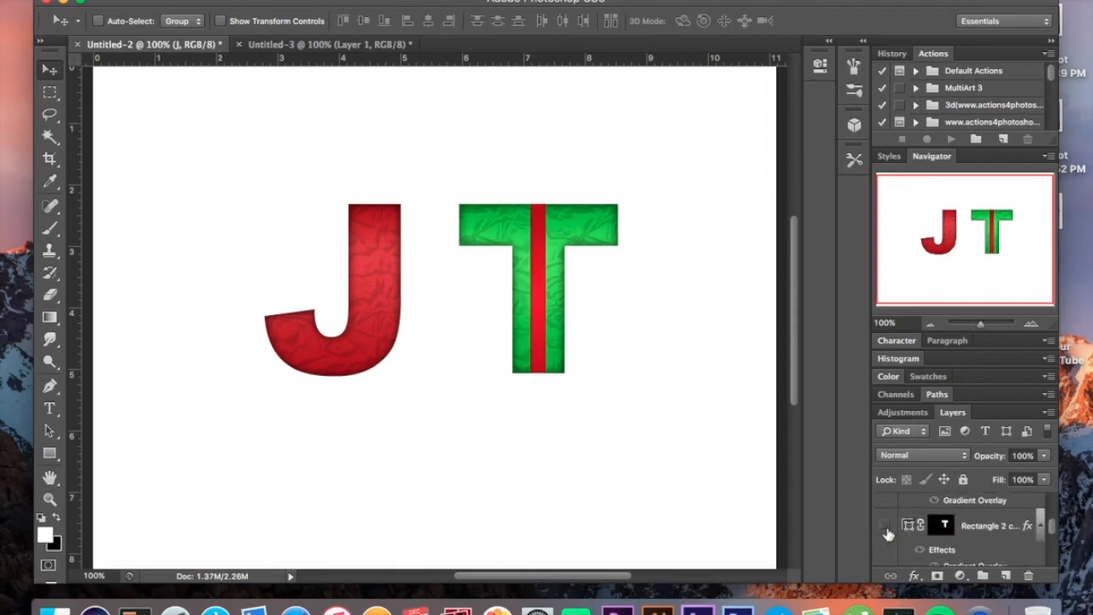
{"action": "left_click", "coordinate": [885, 527]}
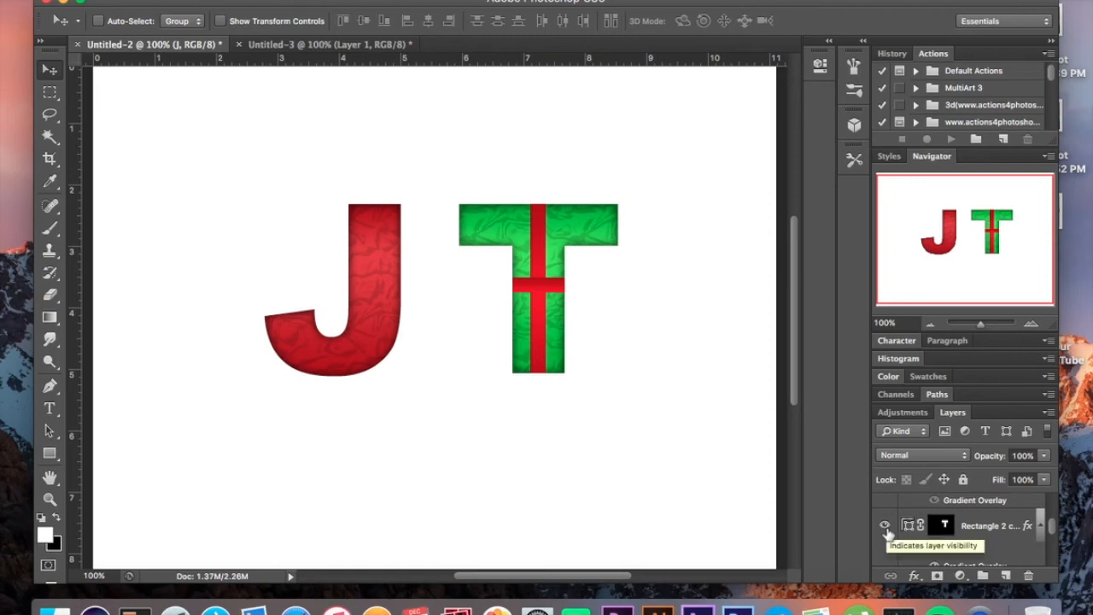
- Show the Layer 2 bow on the T together with the Hue/Saturation adjustment that turns it silver
{"action": "scroll", "coordinate": [886, 531], "scroll_direction": "up", "scroll_amount": 5}
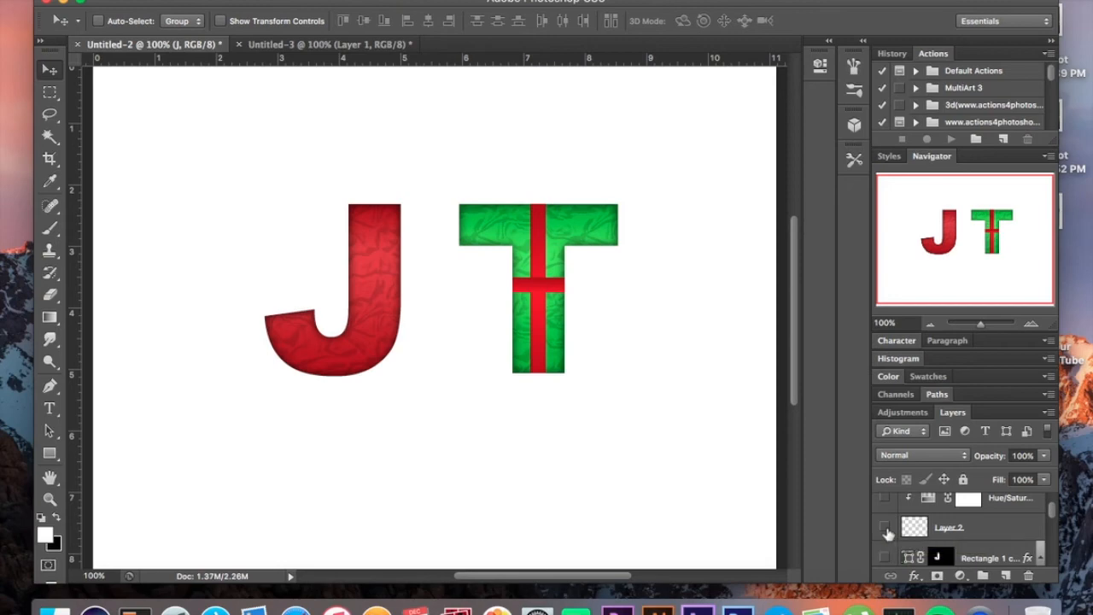
{"action": "left_click", "coordinate": [885, 527]}
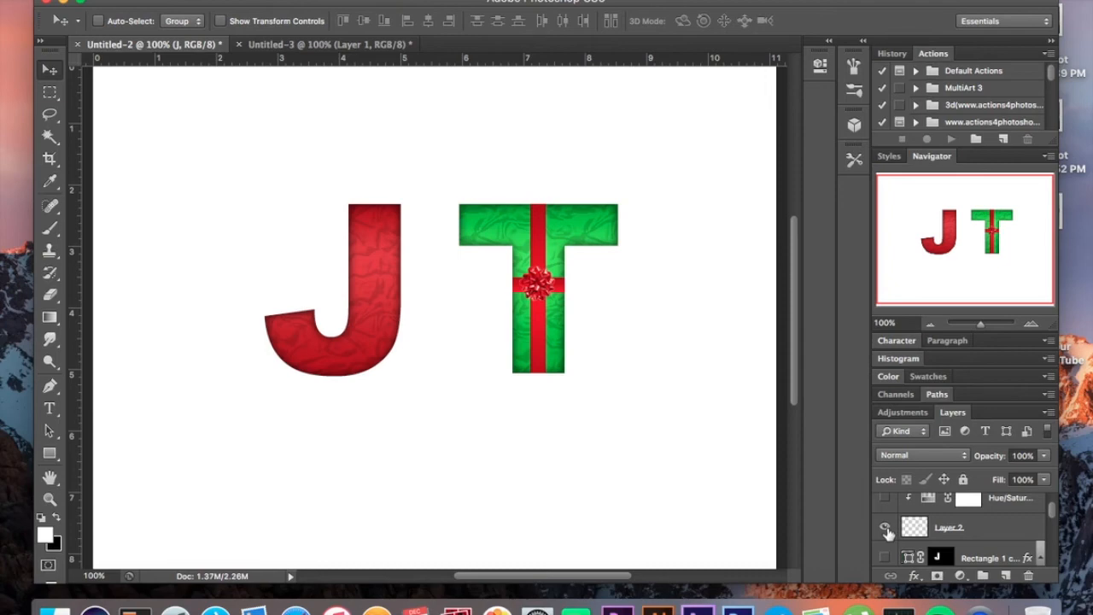
{"action": "scroll", "coordinate": [886, 531], "scroll_direction": "up", "scroll_amount": 1}
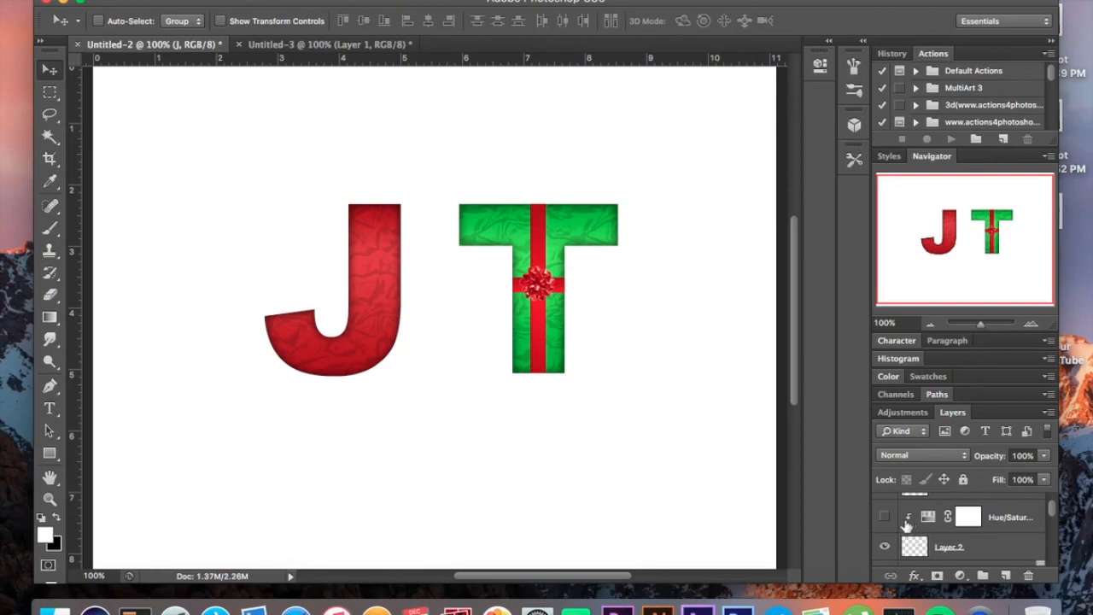
{"action": "left_click", "coordinate": [885, 517]}
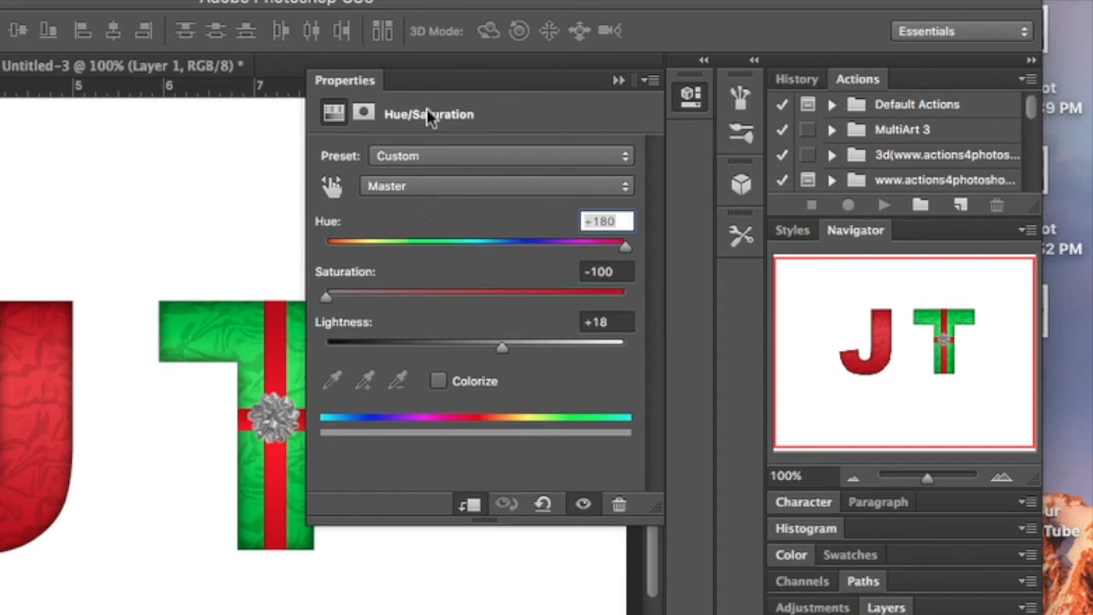
{"action": "left_click", "coordinate": [618, 80]}
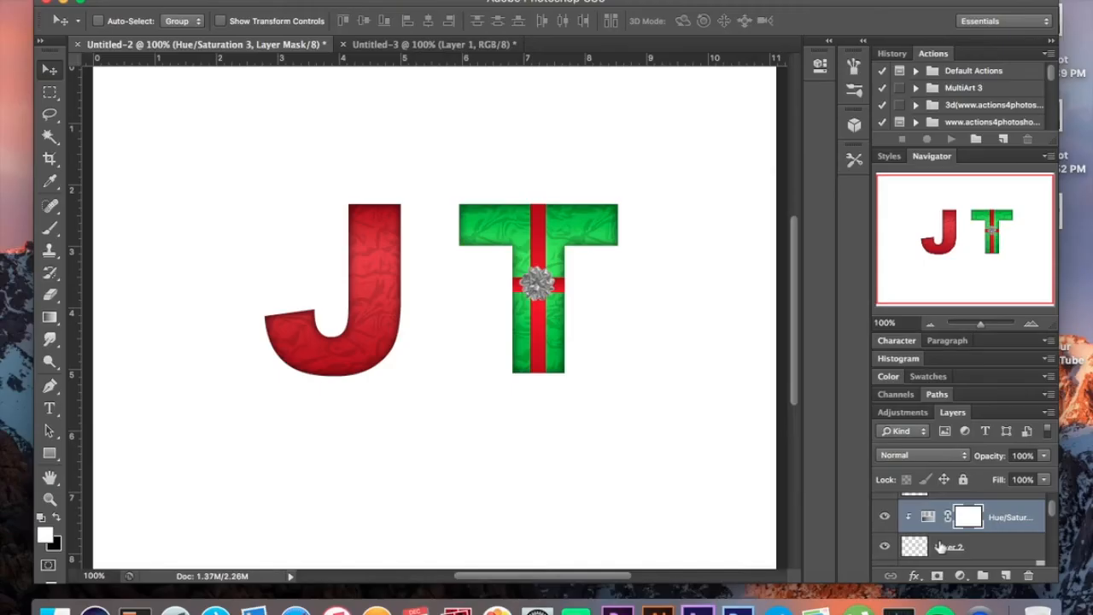
- Show the J's gold bow on Layer 2 copy and its green ribbon strips on Rectangle 1 copy and Rectangle 1
{"action": "scroll", "coordinate": [940, 544], "scroll_direction": "up", "scroll_amount": 2}
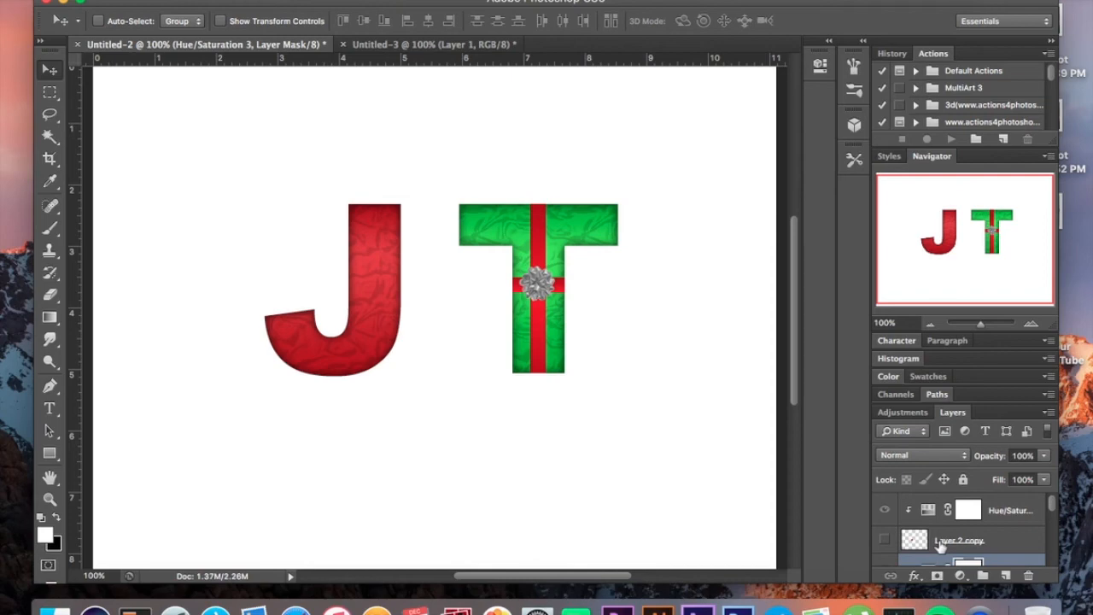
{"action": "left_click", "coordinate": [883, 540]}
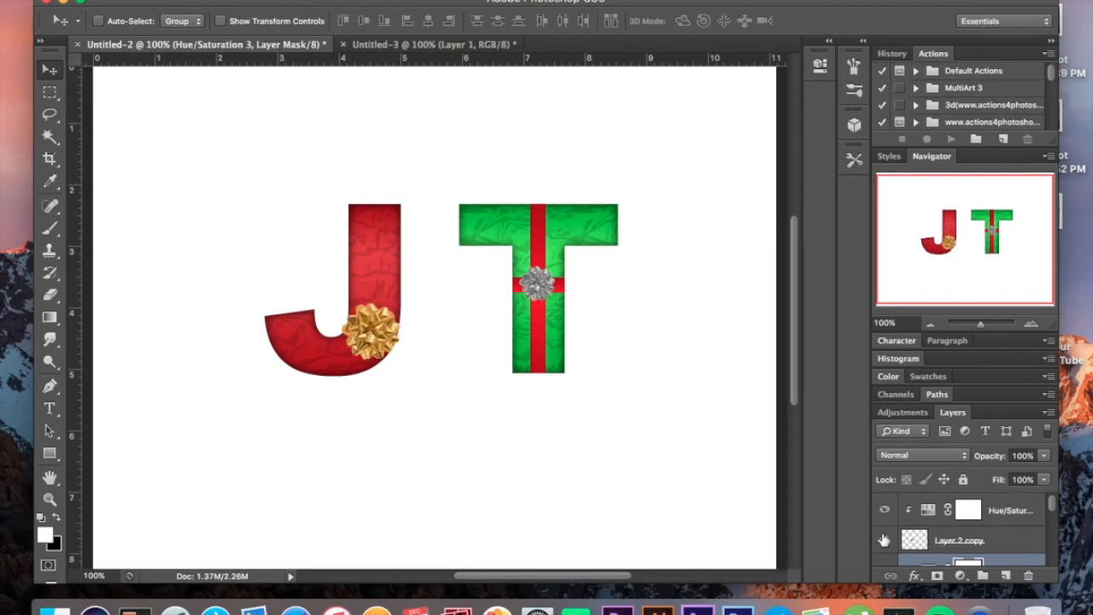
{"action": "scroll", "coordinate": [884, 539], "scroll_direction": "down", "scroll_amount": 2}
{"action": "scroll", "coordinate": [884, 539], "scroll_direction": "down", "scroll_amount": 2}
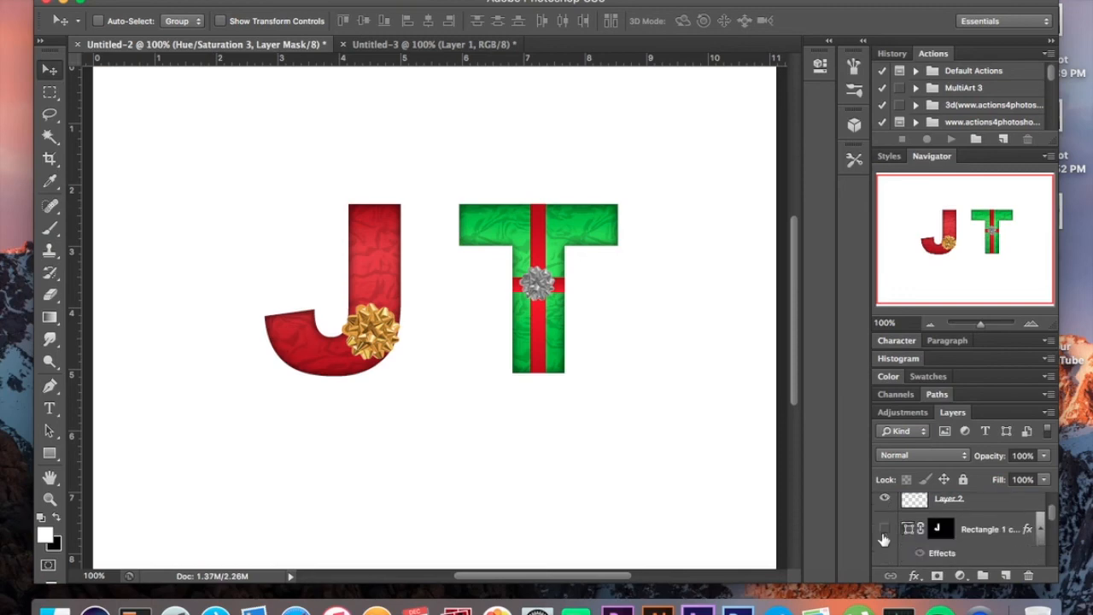
{"action": "left_click", "coordinate": [883, 528]}
{"action": "scroll", "coordinate": [884, 534], "scroll_direction": "down", "scroll_amount": 2}
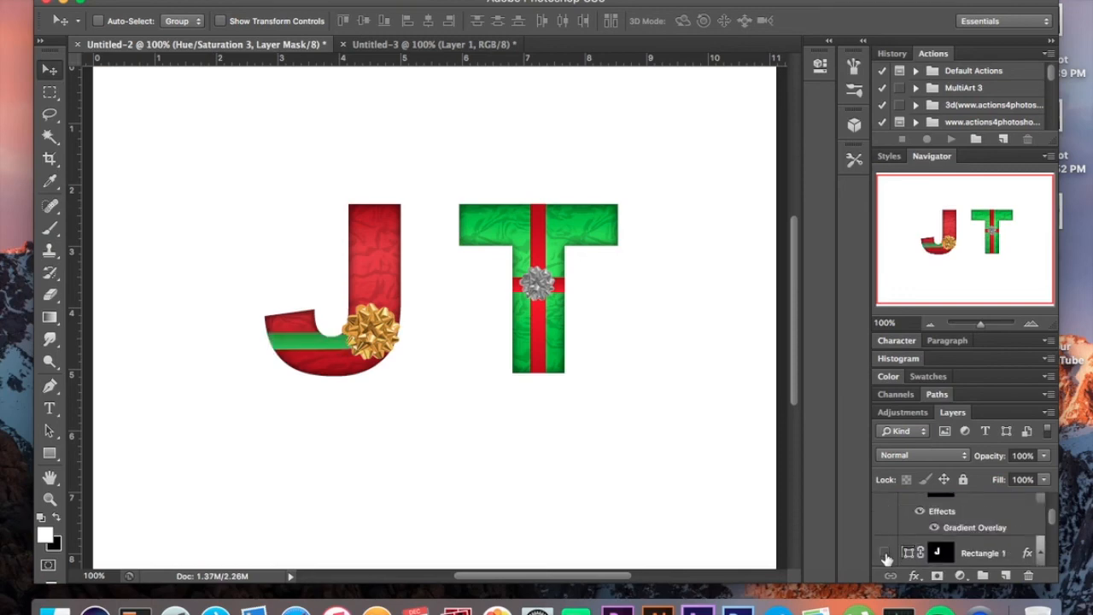
{"action": "left_click", "coordinate": [885, 553]}
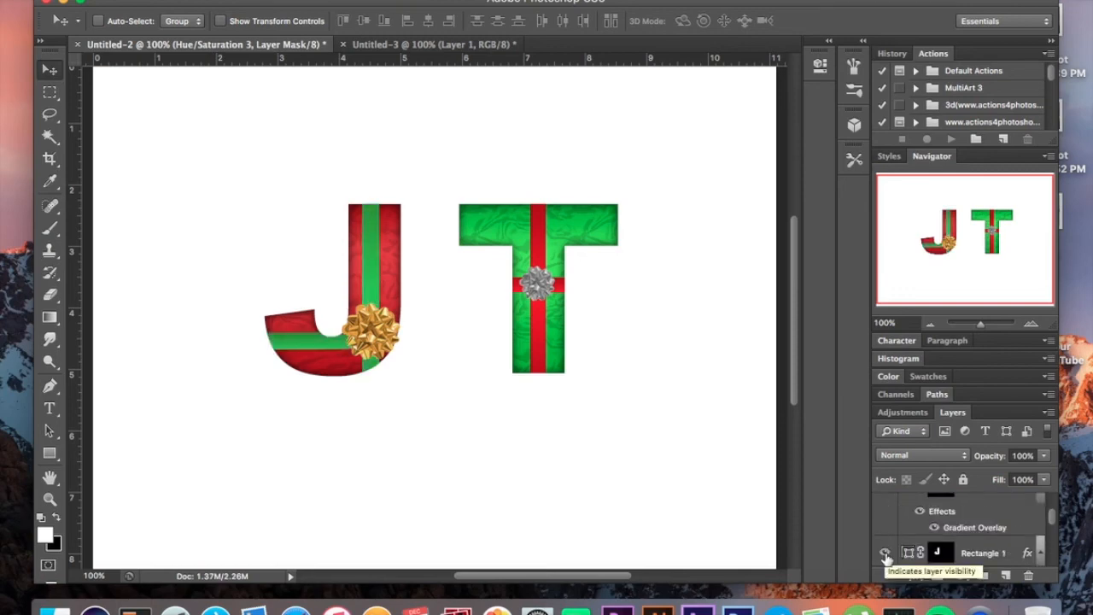